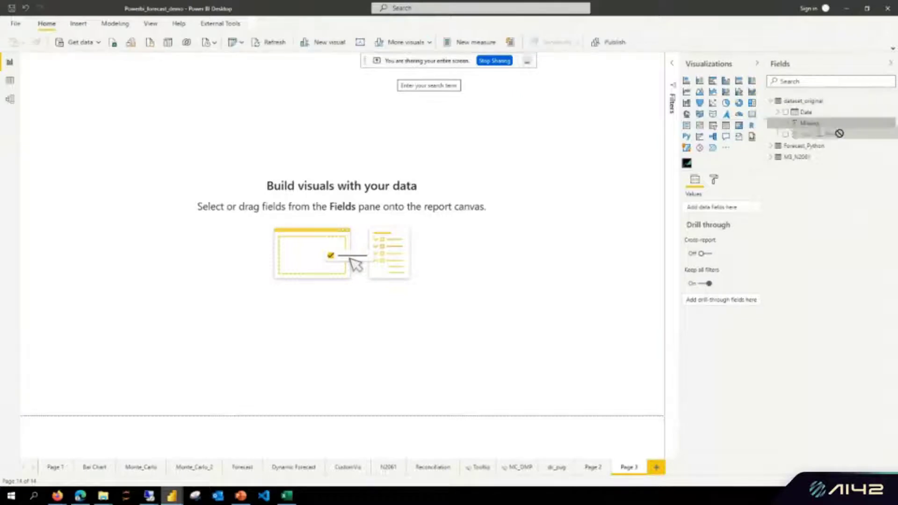
# Step: Build a table of Date and Sales from dataset_original, show plain dates instead of the date hierarchy, and enlarge it
pyautogui.moveTo(237, 251); pyautogui.dragTo(422, 374)
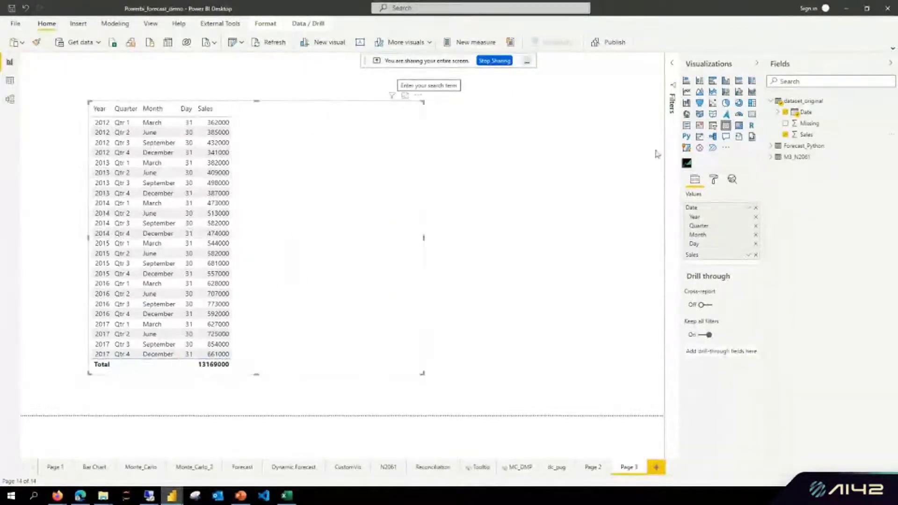
pyautogui.moveTo(683, 187)
pyautogui.mouseDown()
pyautogui.moveTo(777, 259)
pyautogui.moveTo(789, 196)
pyautogui.moveTo(763, 199)
pyautogui.mouseUp()
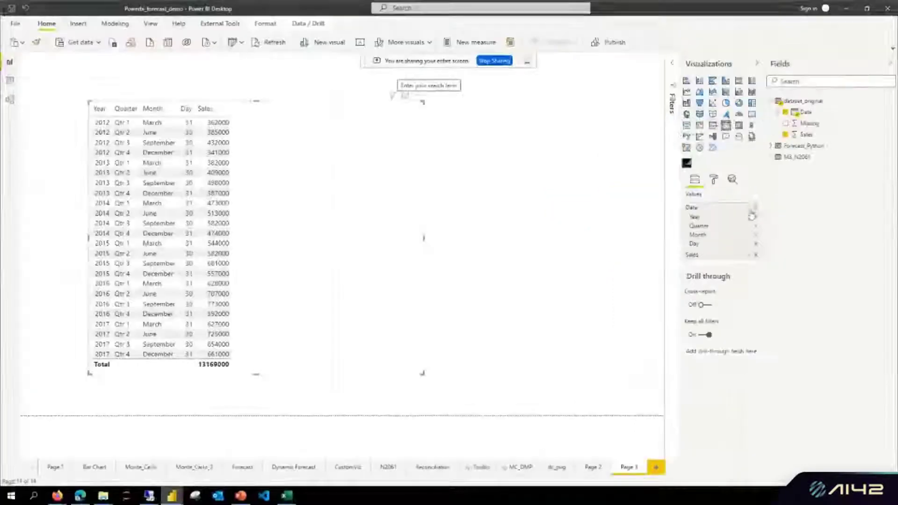
pyautogui.click(722, 206)
pyautogui.click(767, 273)
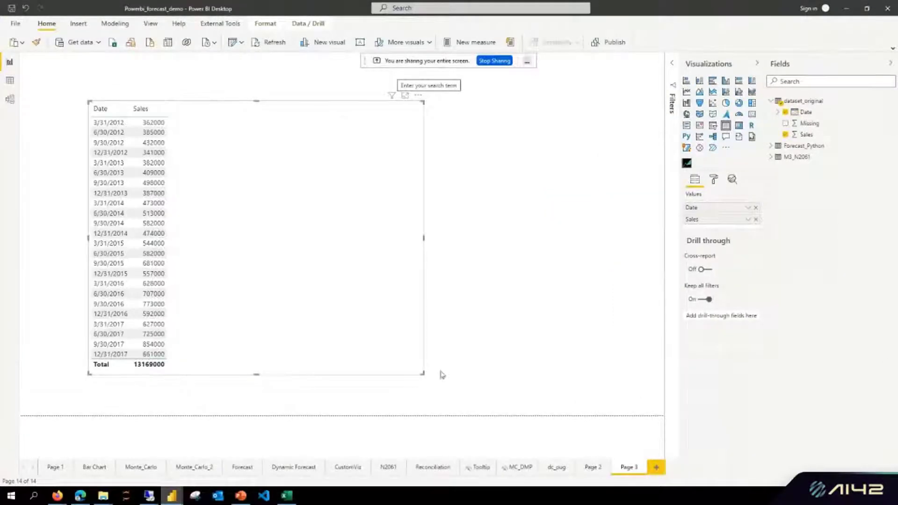
pyautogui.moveTo(422, 376); pyautogui.dragTo(452, 397)
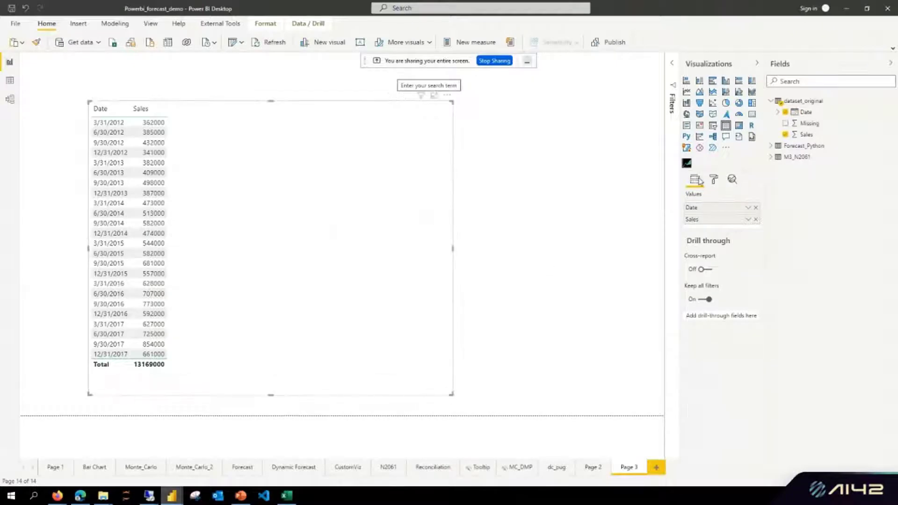
# Step: Find the table's text size settings and set the Total row's text size to 15 pt
pyautogui.click(713, 179)
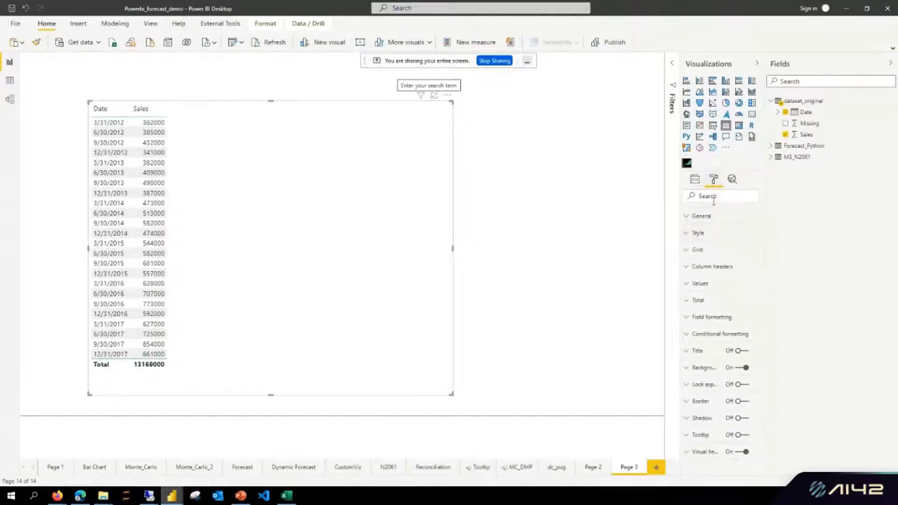
pyautogui.click(713, 197)
pyautogui.write('size')
pyautogui.scroll(-2, 716, 381)
pyautogui.scroll(-1, 716, 370)
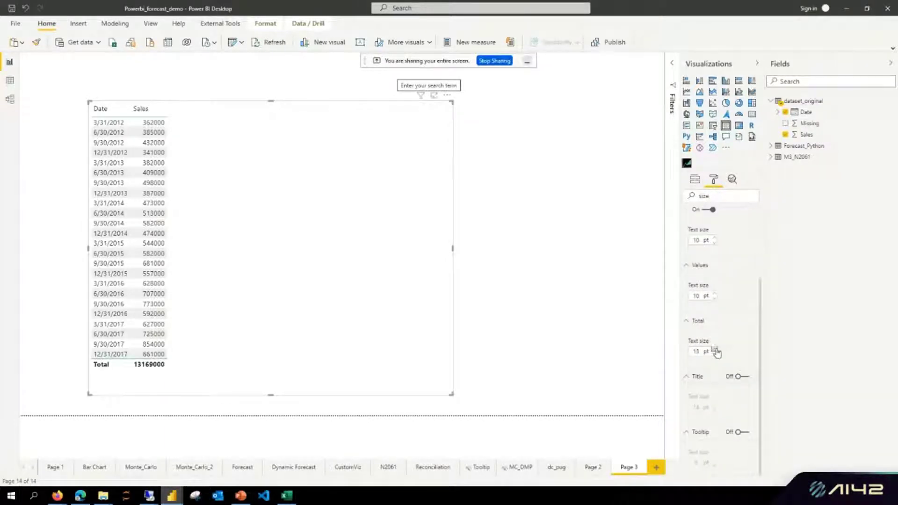
pyautogui.click(715, 349)
pyautogui.click(715, 350)
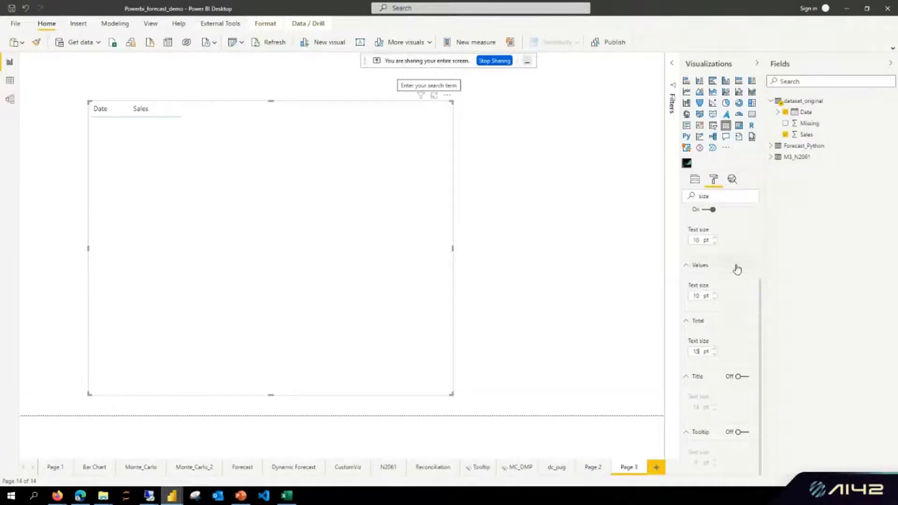
# Step: Set the text size of the table's Values to 15 pt
pyautogui.scroll(2, 737, 268)
pyautogui.scroll(2, 738, 270)
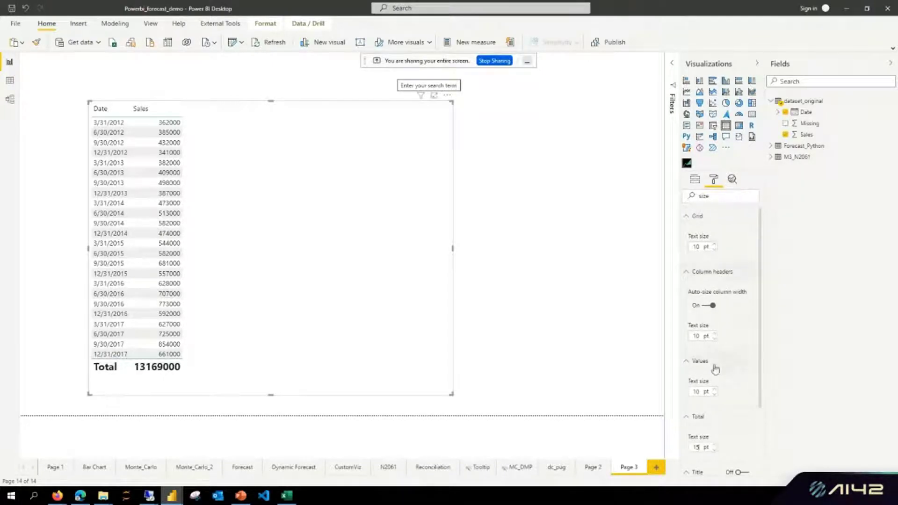
pyautogui.click(715, 388)
pyautogui.click(715, 388)
pyautogui.click(714, 388)
pyautogui.click(714, 388)
pyautogui.click(714, 388)
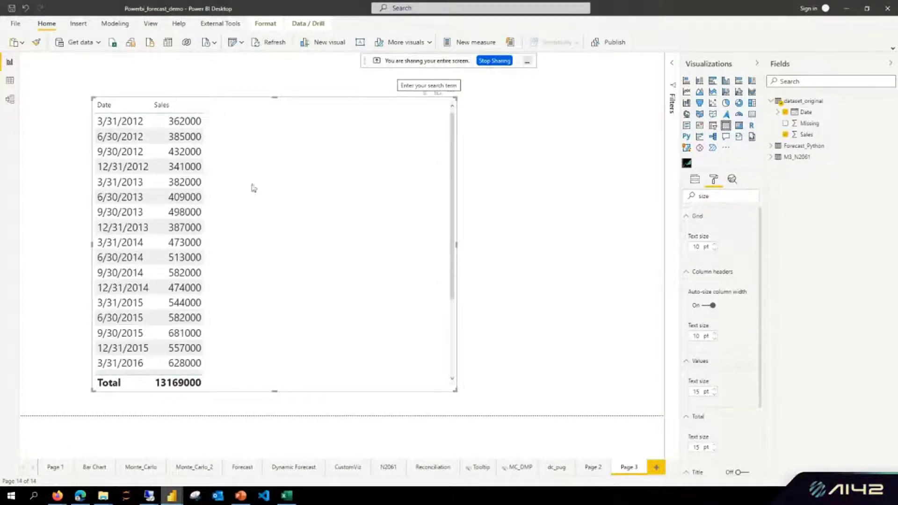
# Step: Look through the table's Date and Sales rows to examine the quarterly data
pyautogui.scroll(-3, 131, 327)
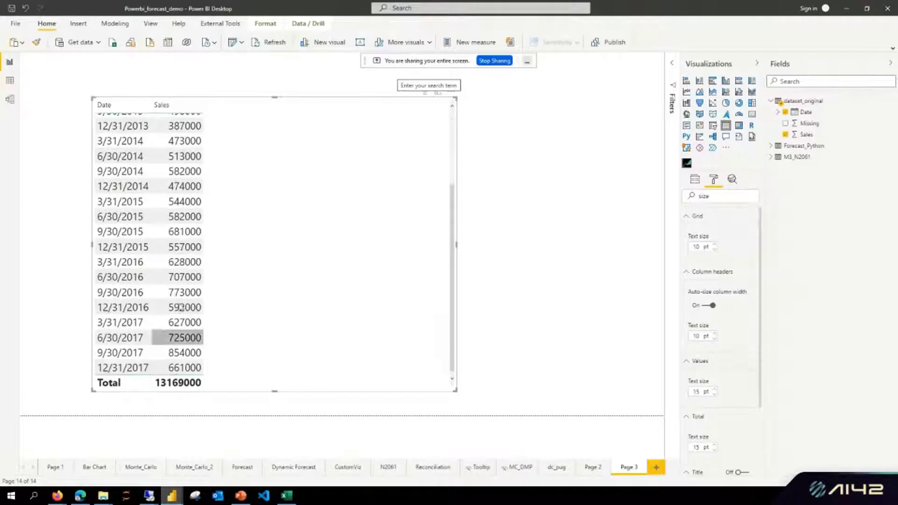
pyautogui.scroll(3, 182, 140)
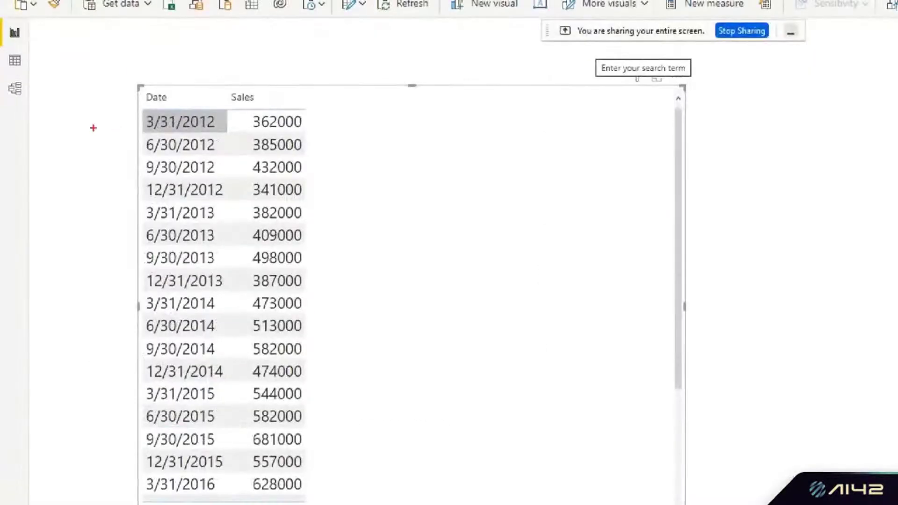
pyautogui.moveTo(93, 128); pyautogui.dragTo(138, 125)
pyautogui.moveTo(106, 166); pyautogui.dragTo(139, 147)
pyautogui.moveTo(113, 189); pyautogui.dragTo(143, 171)
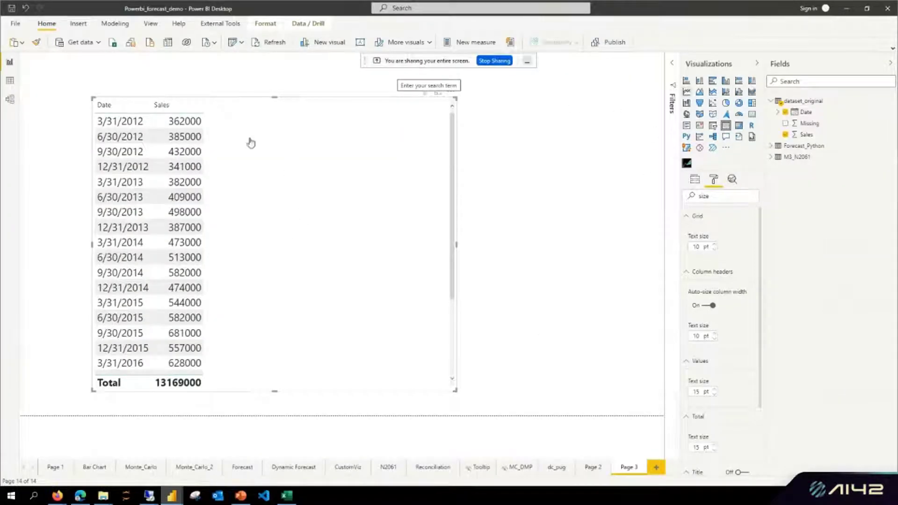
# Step: Turn the table into a line chart of Sales by Date, wide and low, and reposition it on the page
pyautogui.moveTo(456, 391); pyautogui.dragTo(617, 301)
pyautogui.moveTo(304, 156); pyautogui.dragTo(258, 205)
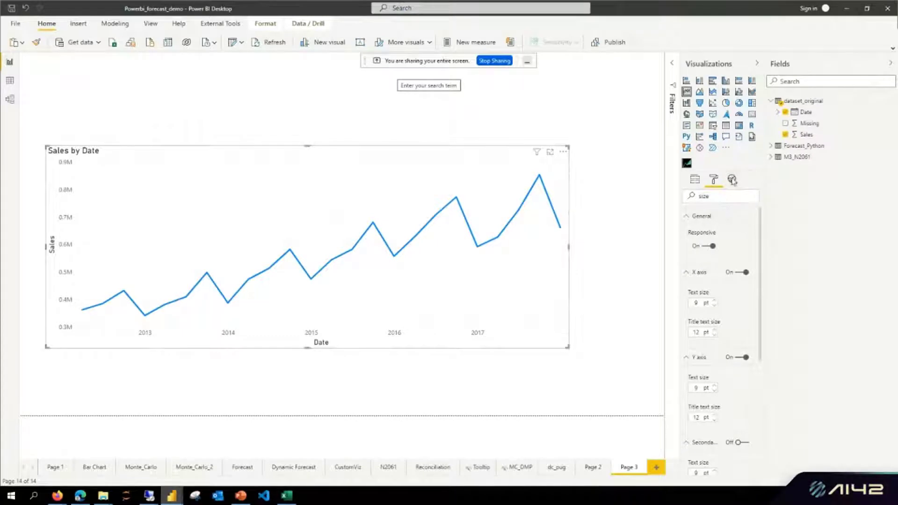
# Step: Try a trend line on the Sales by Date line chart and remove it again
pyautogui.click(732, 180)
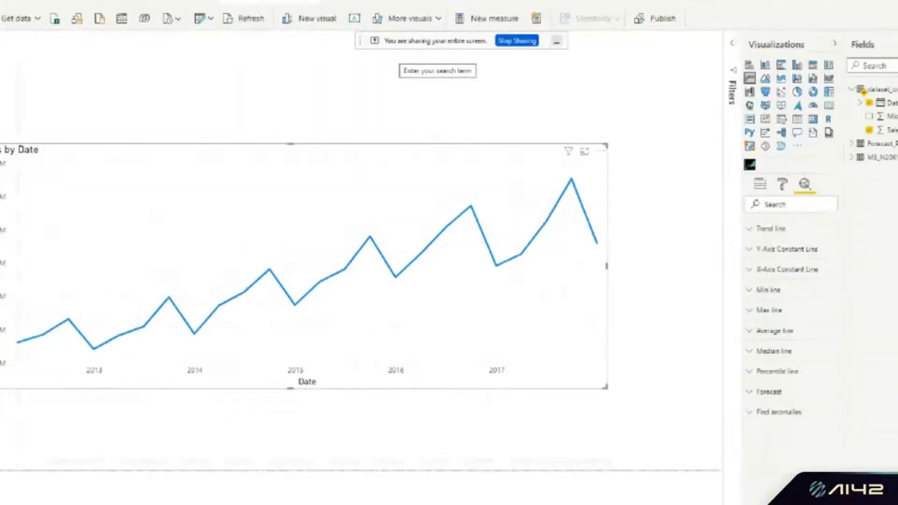
pyautogui.moveTo(763, 179)
pyautogui.mouseDown()
pyautogui.moveTo(724, 181)
pyautogui.moveTo(716, 213)
pyautogui.moveTo(773, 199)
pyautogui.moveTo(768, 184)
pyautogui.mouseUp()
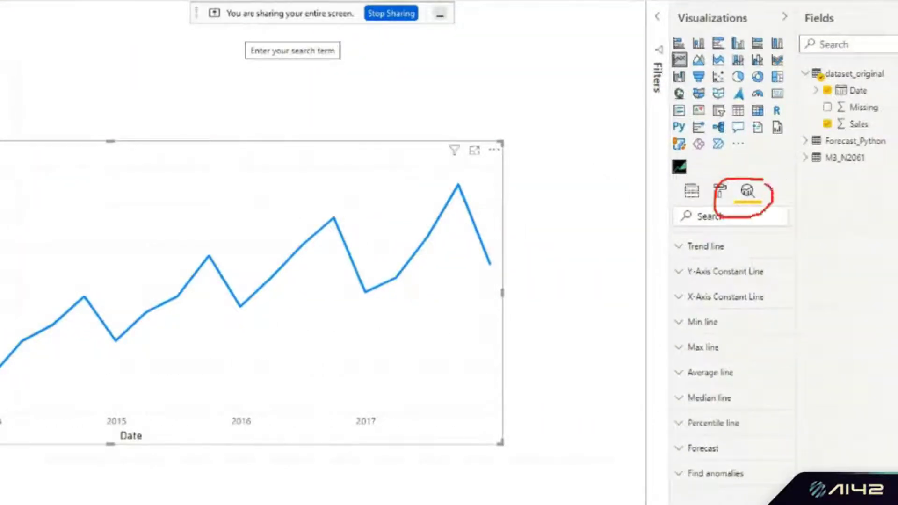
pyautogui.moveTo(556, 282); pyautogui.dragTo(683, 245)
pyautogui.moveTo(665, 243)
pyautogui.mouseDown()
pyautogui.moveTo(684, 245)
pyautogui.moveTo(674, 260)
pyautogui.mouseUp()
pyautogui.click(706, 246)
pyautogui.click(711, 292)
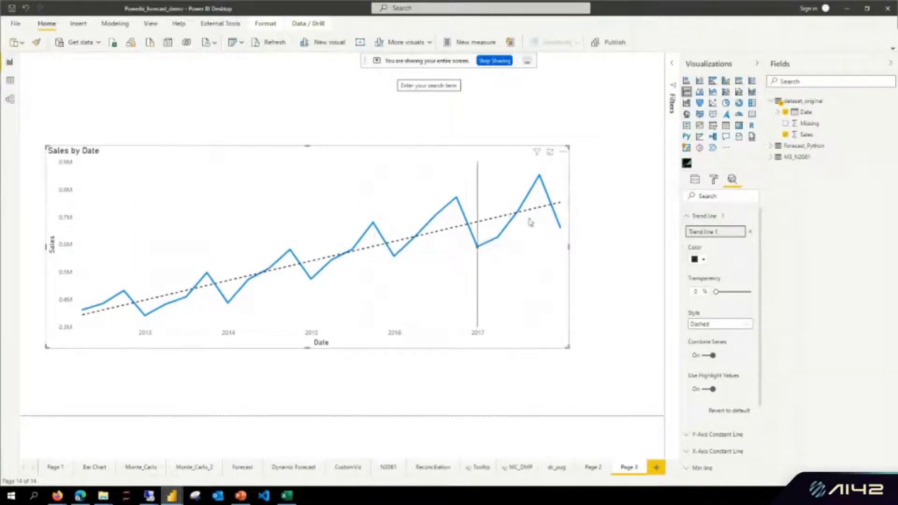
pyautogui.click(750, 232)
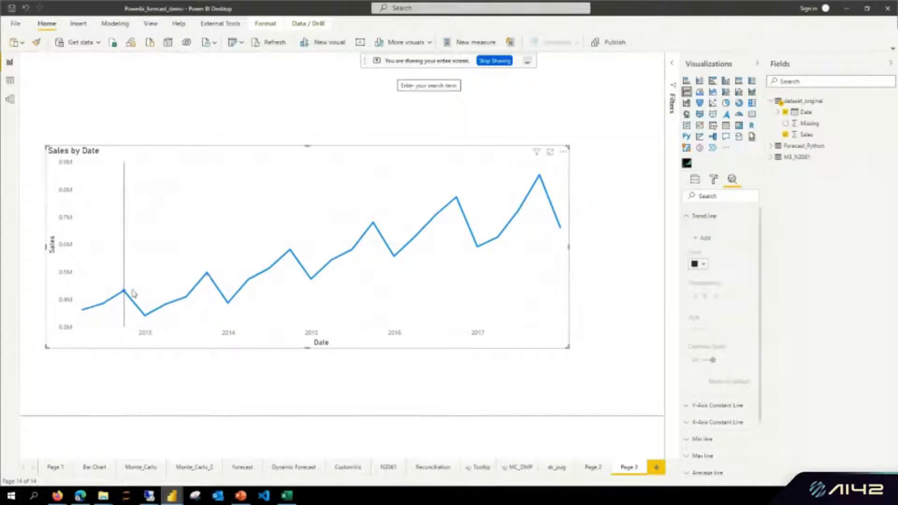
# Step: Move the line chart to the page's left edge and choose Continuous as its X axis type
pyautogui.moveTo(124, 295)
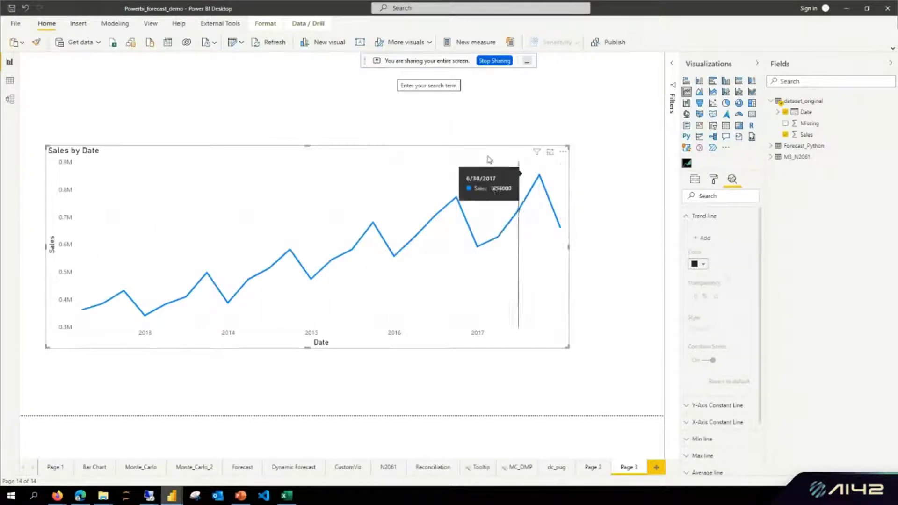
pyautogui.moveTo(465, 158); pyautogui.dragTo(439, 154)
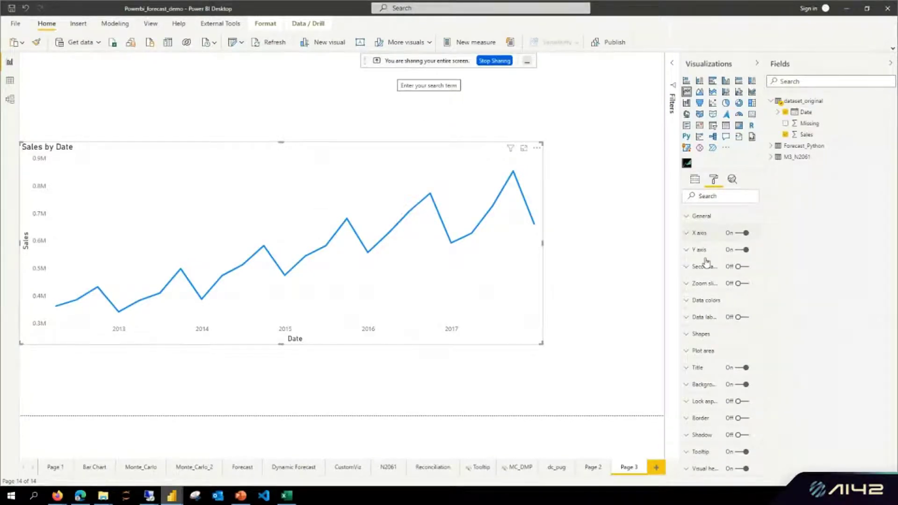
pyautogui.click(699, 233)
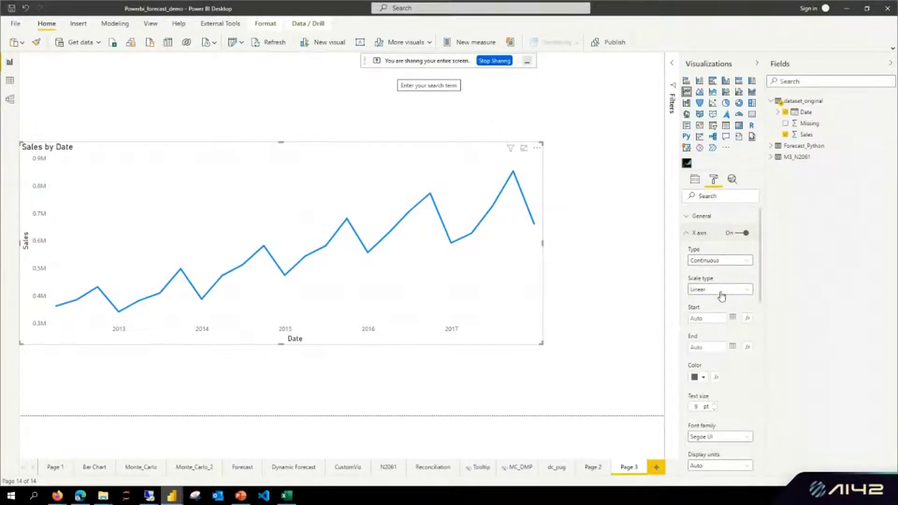
pyautogui.click(747, 261)
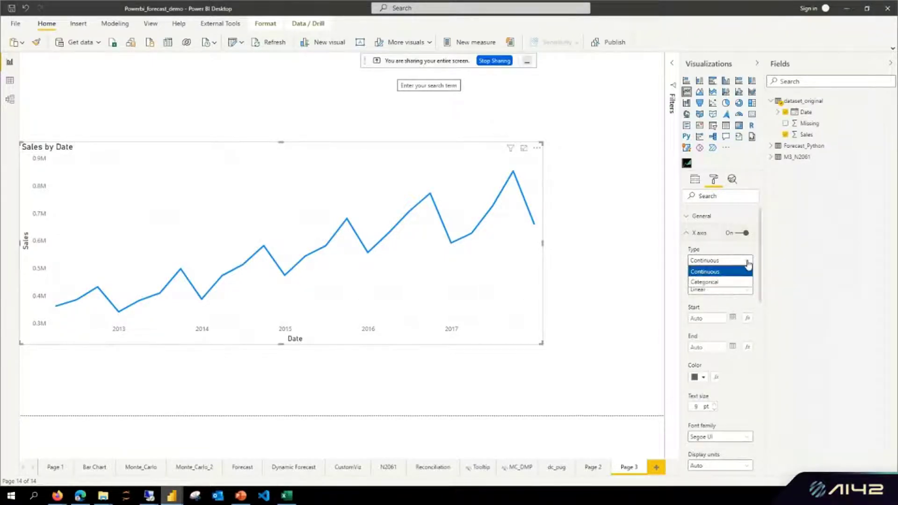
pyautogui.moveTo(633, 280)
pyautogui.mouseDown()
pyautogui.moveTo(676, 275)
pyautogui.moveTo(657, 277)
pyautogui.mouseUp()
pyautogui.moveTo(622, 308); pyautogui.dragTo(665, 294)
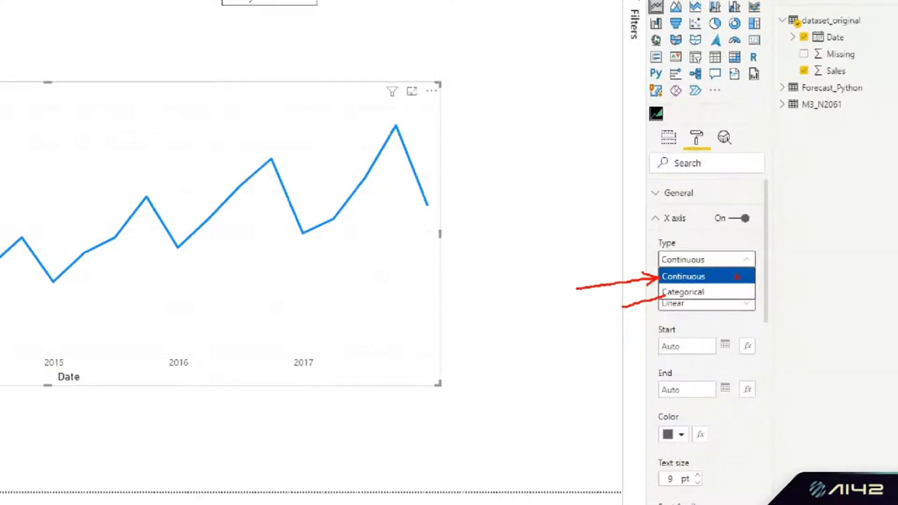
pyautogui.click(678, 274)
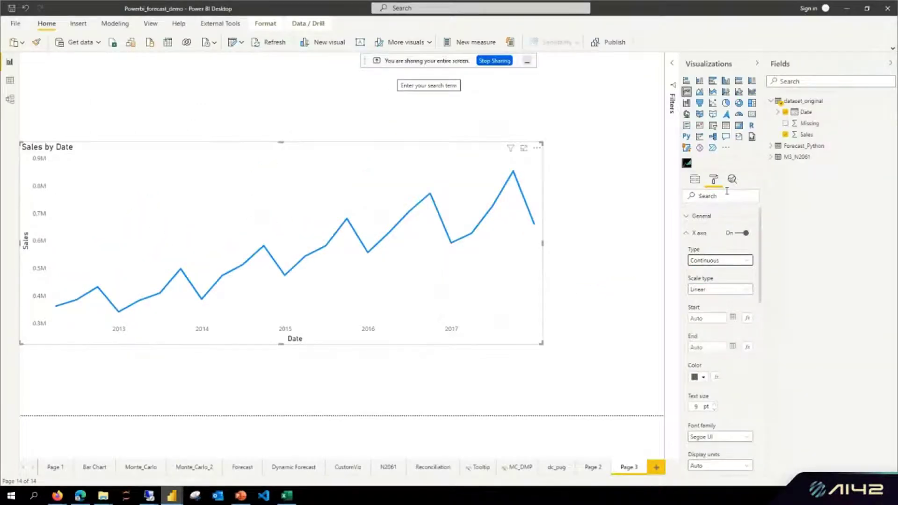
# Step: Add a forecast to the Sales by Date line chart
pyautogui.click(731, 179)
pyautogui.moveTo(750, 173)
pyautogui.mouseDown()
pyautogui.moveTo(736, 191)
pyautogui.moveTo(743, 174)
pyautogui.mouseUp()
pyautogui.moveTo(654, 445)
pyautogui.mouseDown()
pyautogui.moveTo(723, 426)
pyautogui.moveTo(657, 447)
pyautogui.mouseUp()
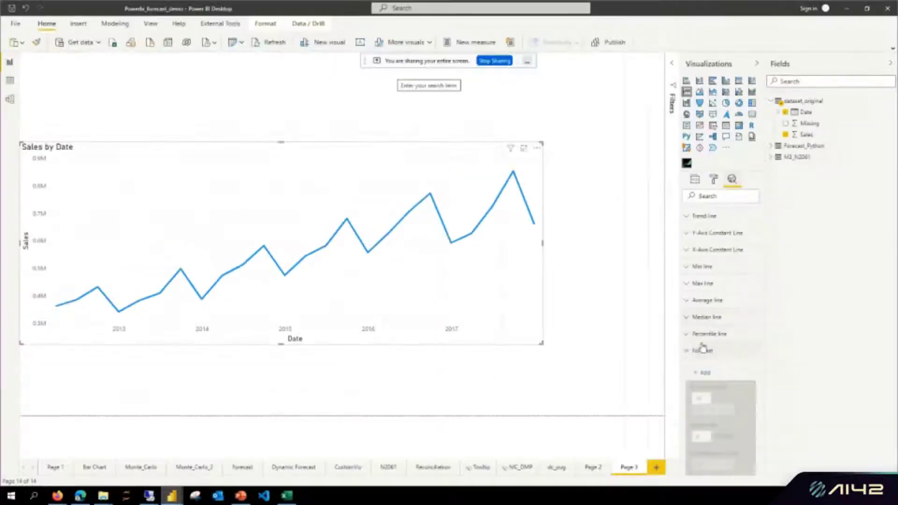
pyautogui.click(680, 436)
pyautogui.click(675, 456)
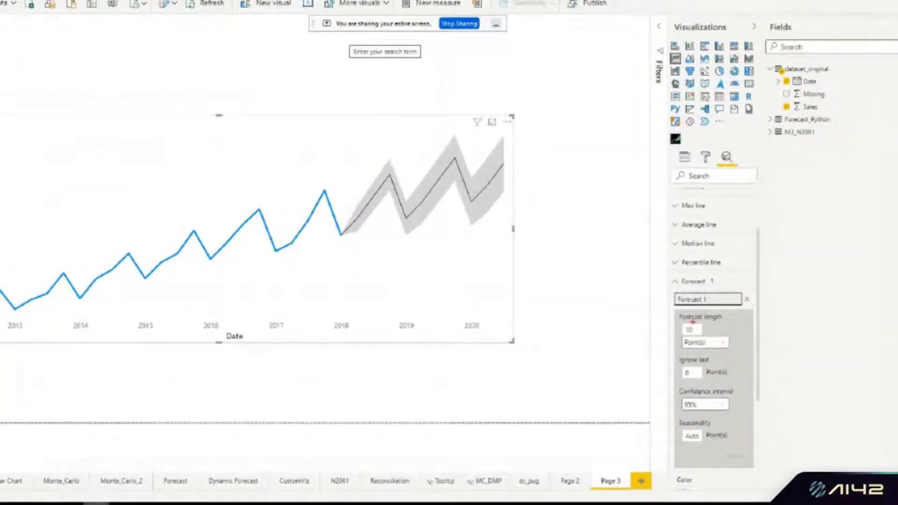
# Step: Set the forecast length to 8 points and apply it
pyautogui.moveTo(653, 340); pyautogui.dragTo(676, 334)
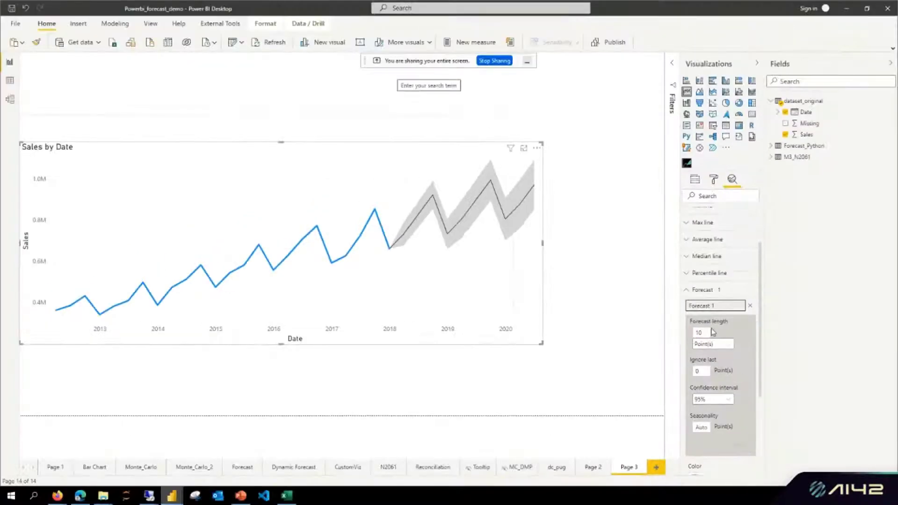
pyautogui.click(709, 332)
pyautogui.press('BackSpace')
pyautogui.press('BackSpace')
pyautogui.write('8')
pyautogui.click(740, 444)
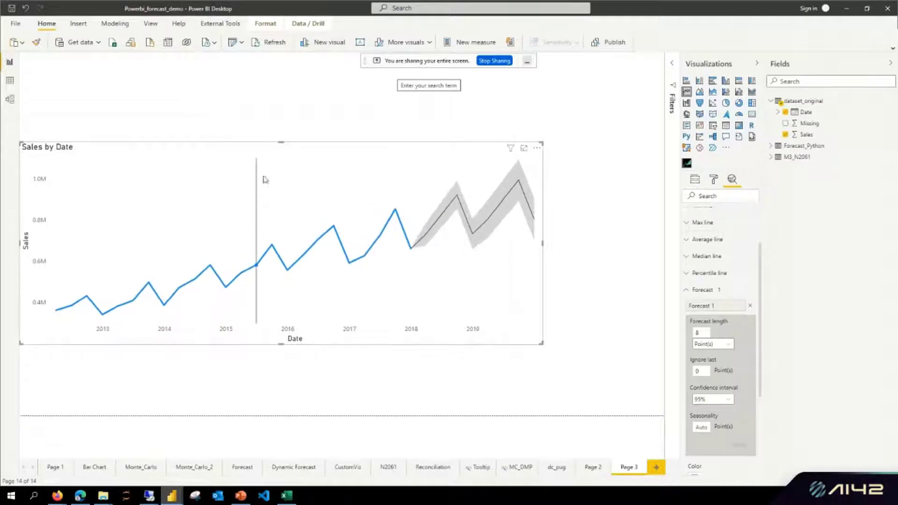
# Step: Shift the forecast chart slightly away from the page's left edge and turn on its data labels
pyautogui.moveTo(258, 189); pyautogui.dragTo(271, 189)
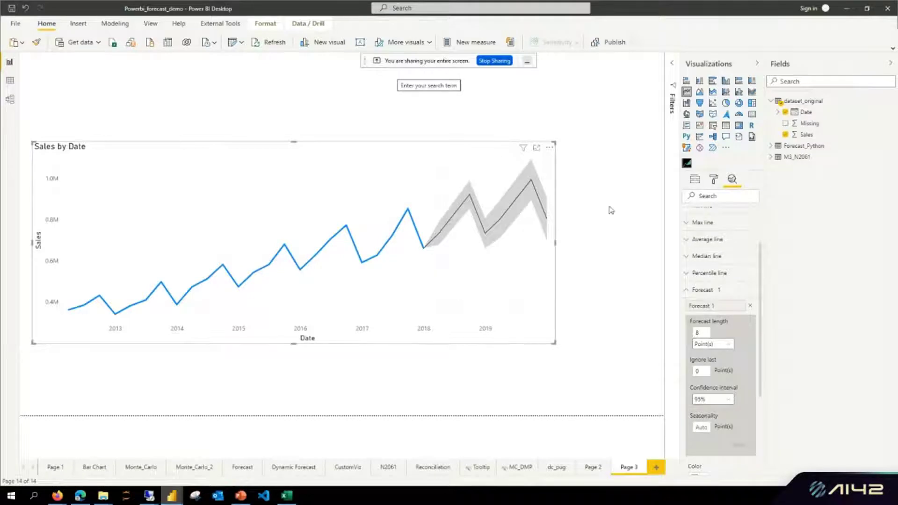
pyautogui.click(713, 180)
pyautogui.click(741, 317)
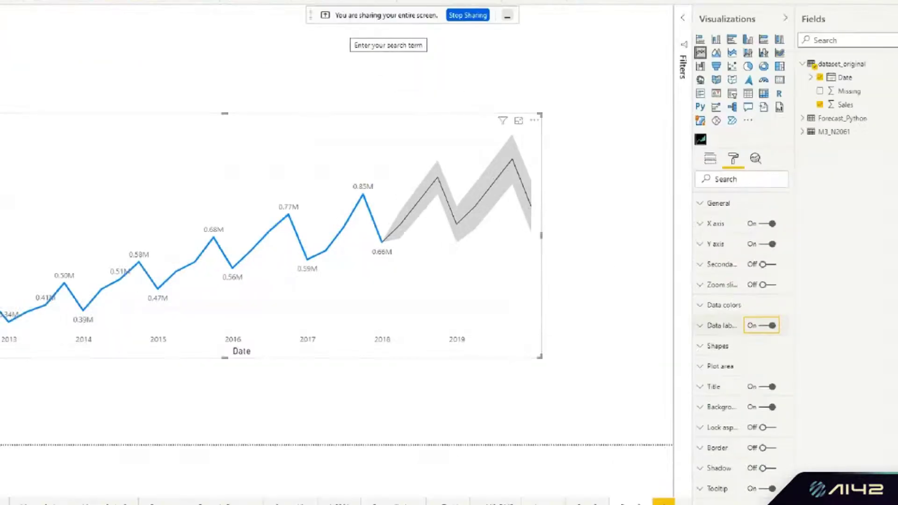
pyautogui.moveTo(647, 342)
pyautogui.mouseDown()
pyautogui.moveTo(693, 329)
pyautogui.moveTo(676, 323)
pyautogui.moveTo(685, 359)
pyautogui.mouseUp()
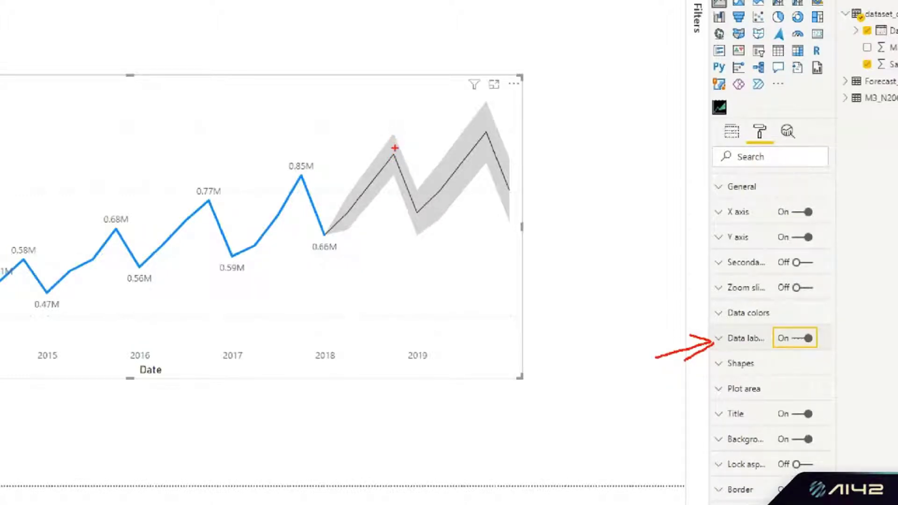
pyautogui.moveTo(394, 147); pyautogui.dragTo(388, 148)
pyautogui.moveTo(387, 163); pyautogui.dragTo(406, 162)
pyautogui.moveTo(498, 130)
pyautogui.mouseDown()
pyautogui.moveTo(484, 142)
pyautogui.moveTo(500, 131)
pyautogui.mouseUp()
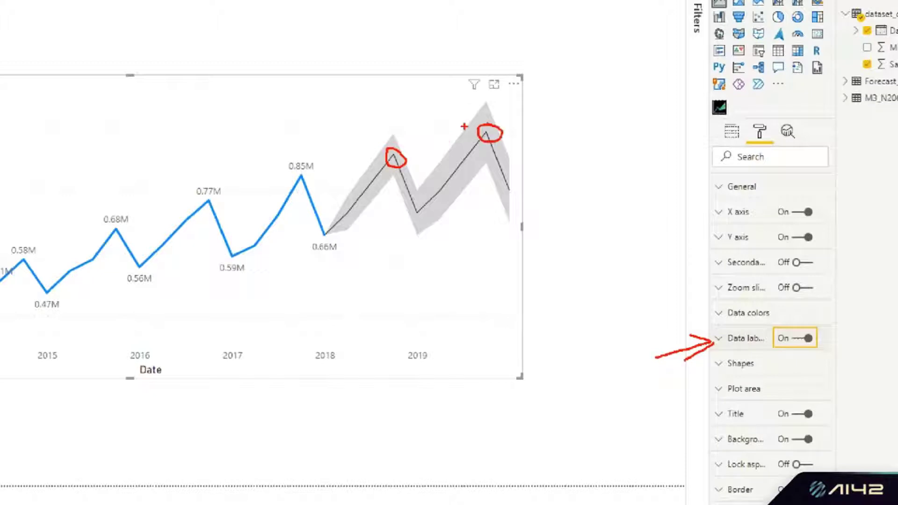
pyautogui.press('Escape')
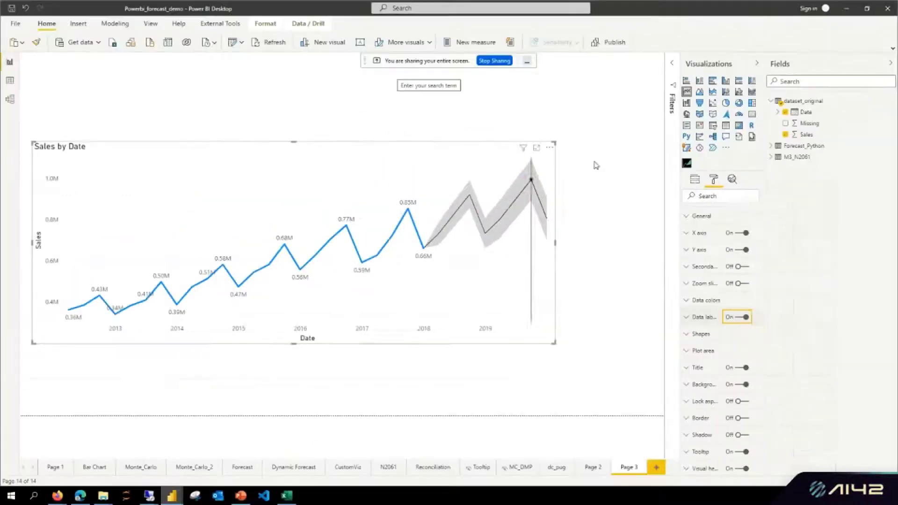
# Step: Show the chart's data as a table and examine the forecast values and confidence bounds in its last rows
pyautogui.click(551, 149)
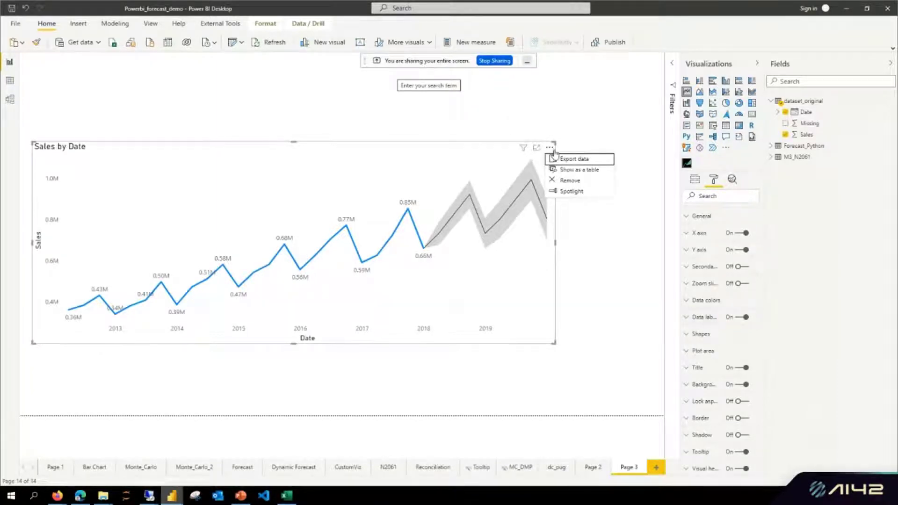
pyautogui.click(588, 171)
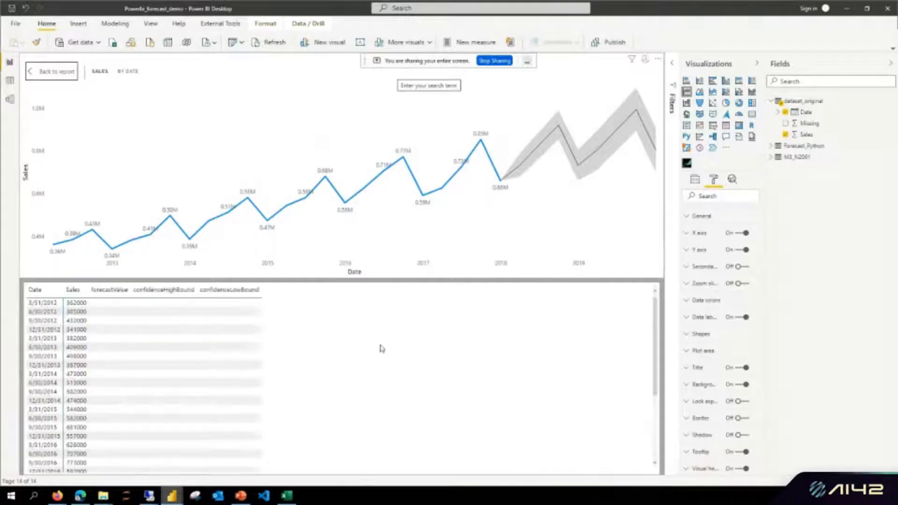
pyautogui.scroll(-4, 262, 394)
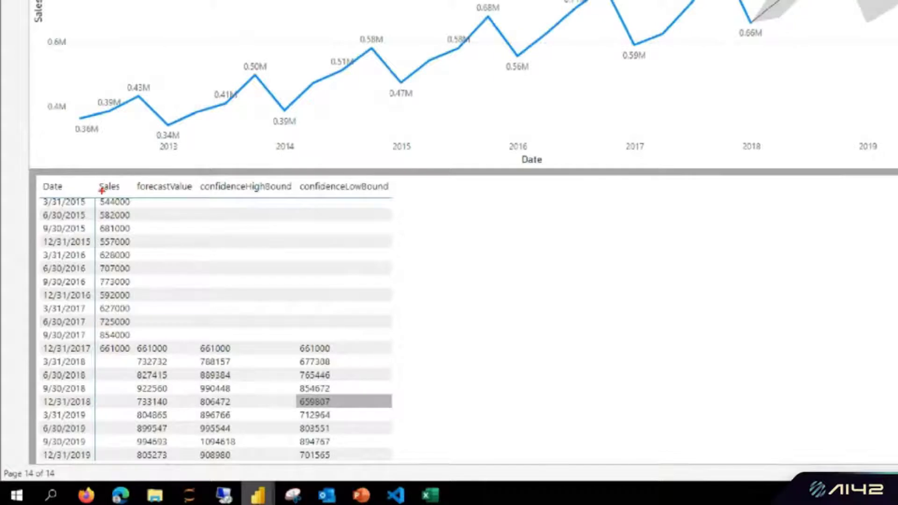
# Step: Underline the Sales heading and draw a line along the forecastValue entries in the chart's data table, and clear the markings
pyautogui.moveTo(95, 190); pyautogui.dragTo(126, 192)
pyautogui.moveTo(176, 340); pyautogui.dragTo(166, 461)
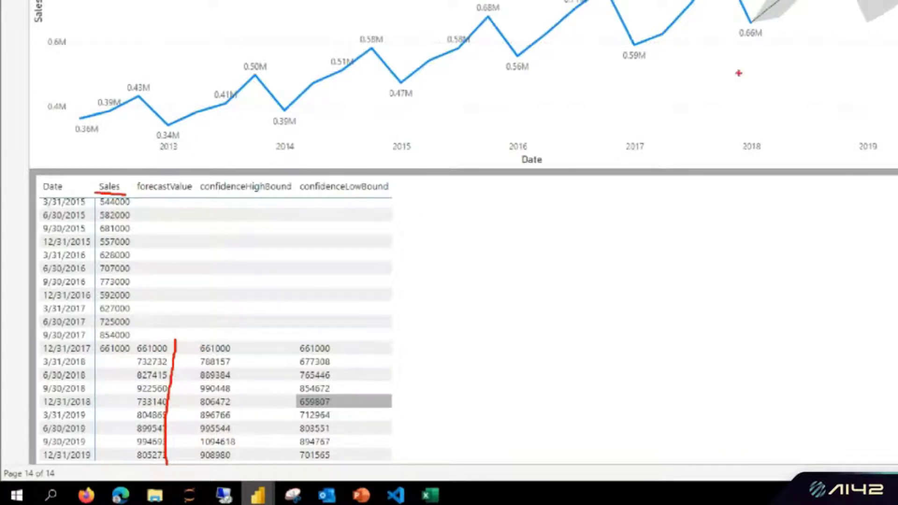
pyautogui.press('Escape')
# Step: Return to the report page from the chart's data table and reposition the Sales by Date chart
pyautogui.keyDown('ctrl'); pyautogui.click(52, 74); pyautogui.keyUp('ctrl')
pyautogui.moveTo(287, 167); pyautogui.dragTo(326, 149)
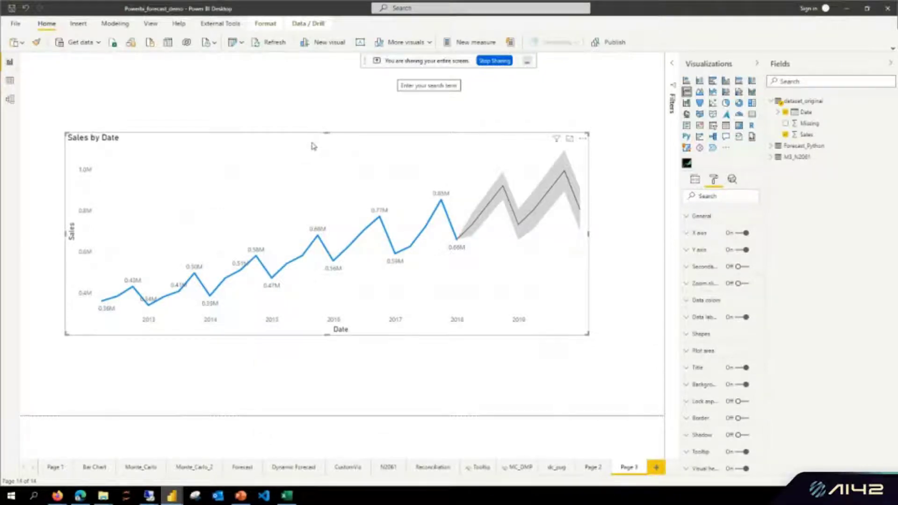
# Step: Switch to the PowerPoint presentation and examine the Forecasting slide covering algorithm, missing-value imputation and seasonality detection
pyautogui.click(241, 495)
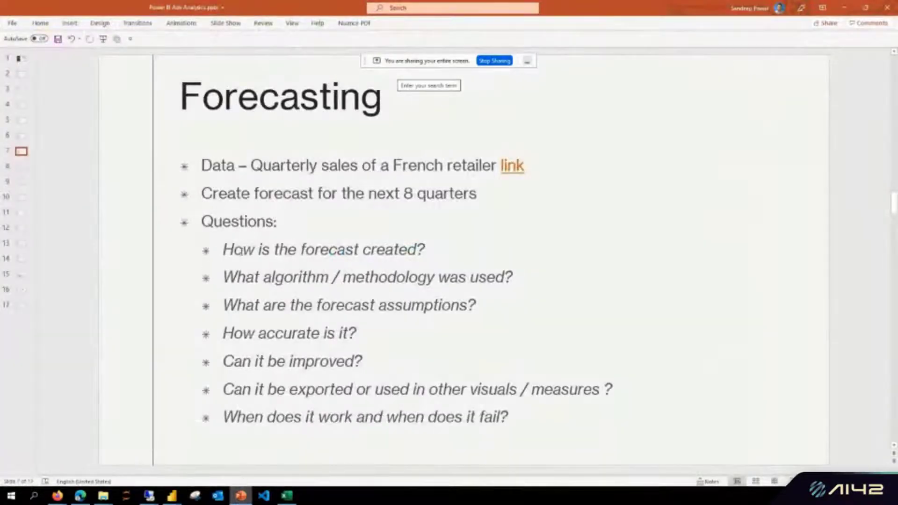
pyautogui.scroll(-1, 242, 253)
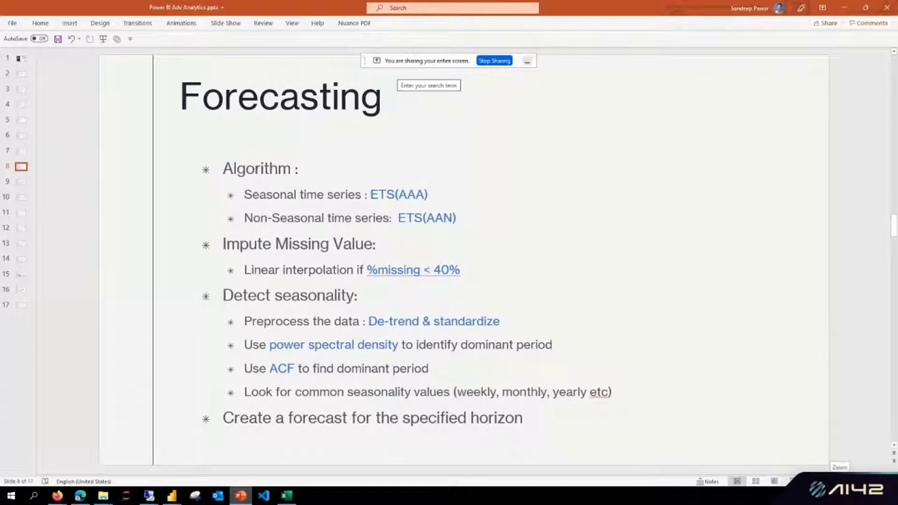
pyautogui.scroll(1, 463, 255)
pyautogui.scroll(2, 146, 144)
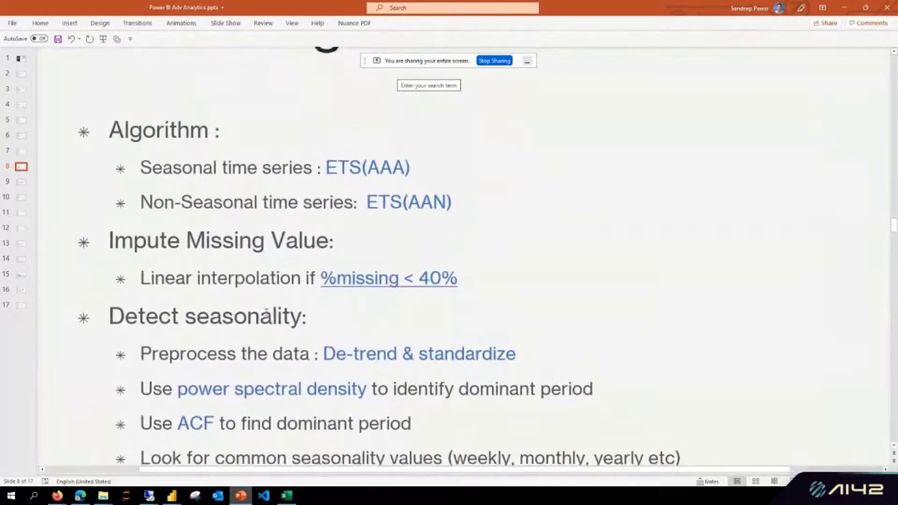
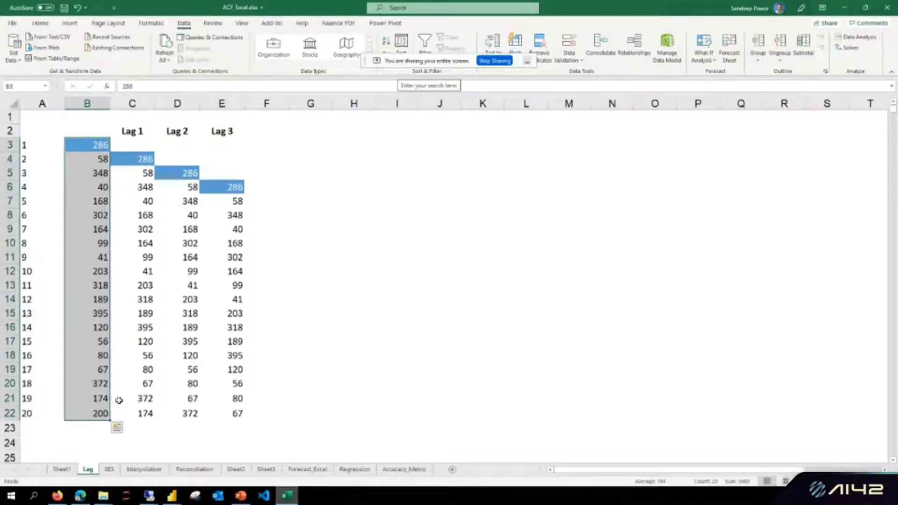
# Step: Compare the original series in column B with the Lag 1 and Lag 2 columns, checking their first and last values
pyautogui.click(132, 131)
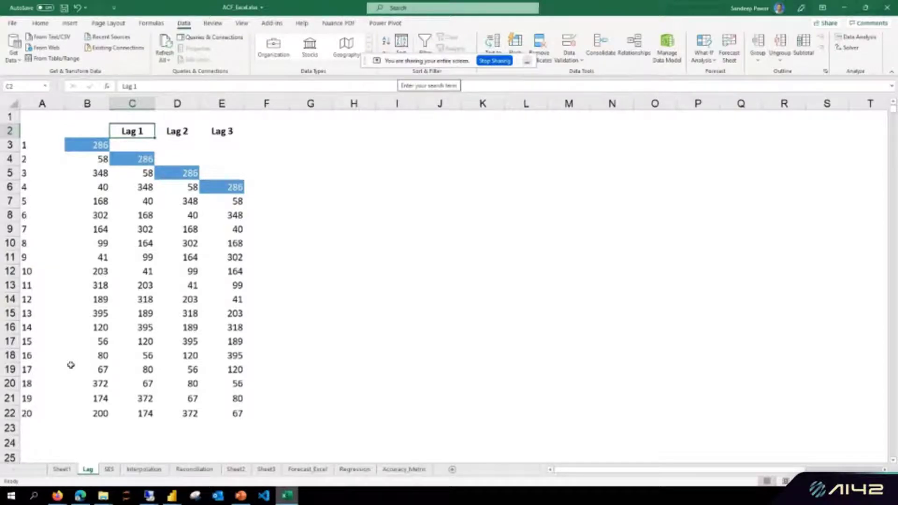
pyautogui.moveTo(96, 145); pyautogui.dragTo(136, 161)
pyautogui.click(136, 160)
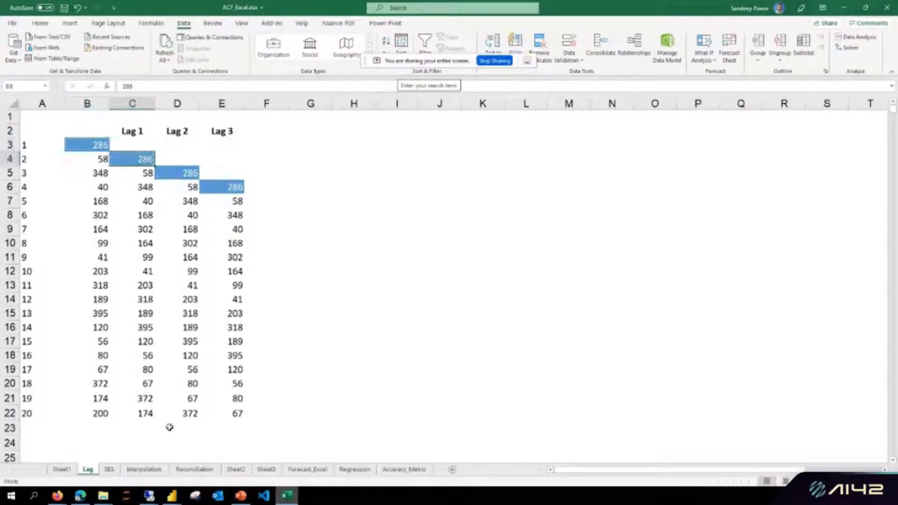
pyautogui.click(100, 411)
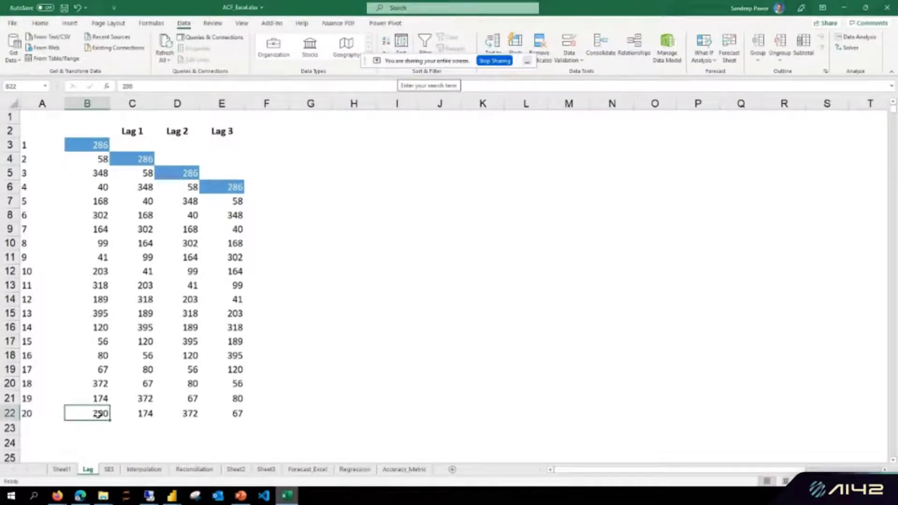
pyautogui.click(189, 165)
pyautogui.click(189, 172)
pyautogui.hotkey('ctrl', 'Up')
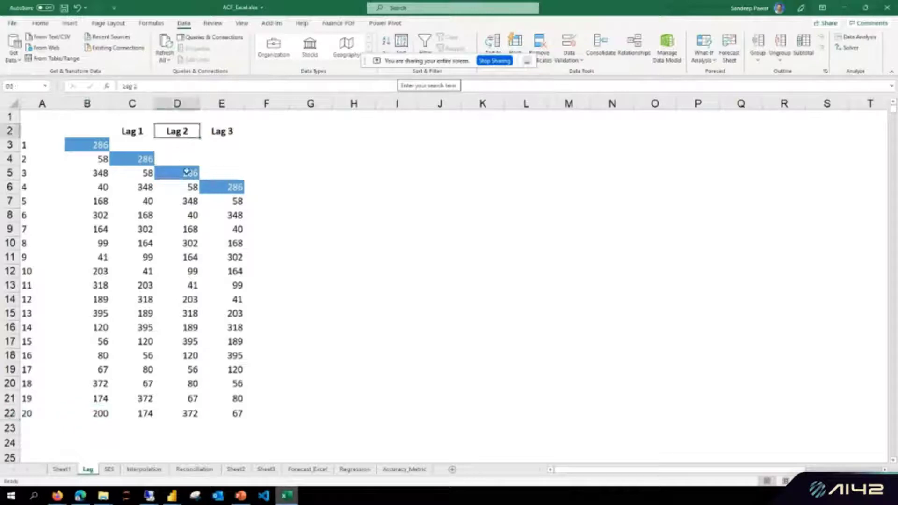
pyautogui.hotkey('ctrl', 'Down')
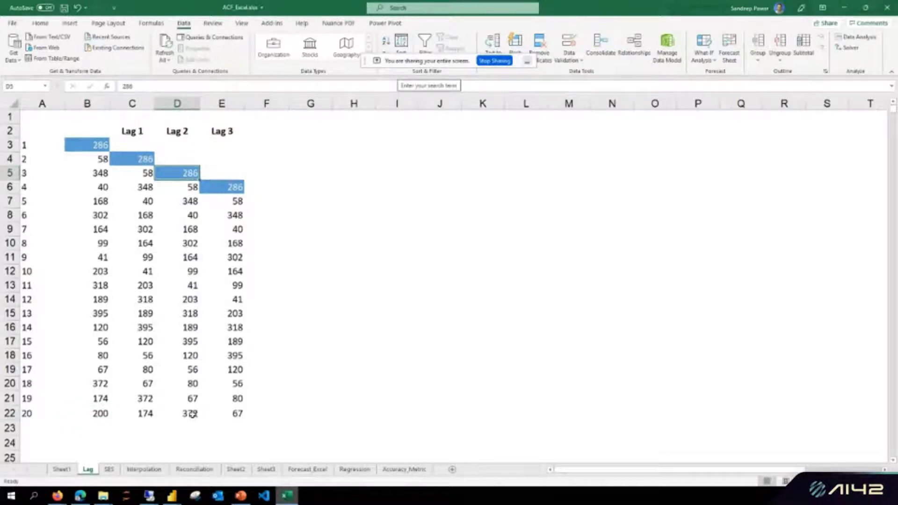
pyautogui.click(100, 383)
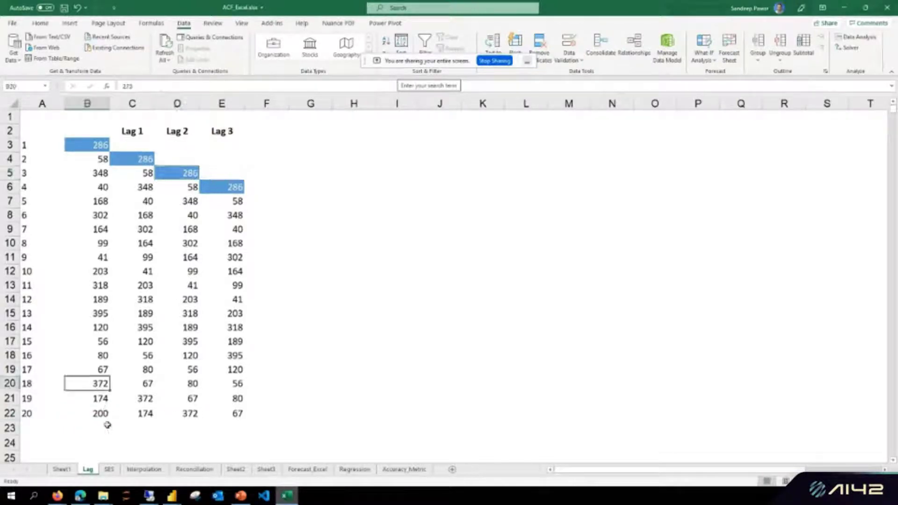
pyautogui.click(192, 414)
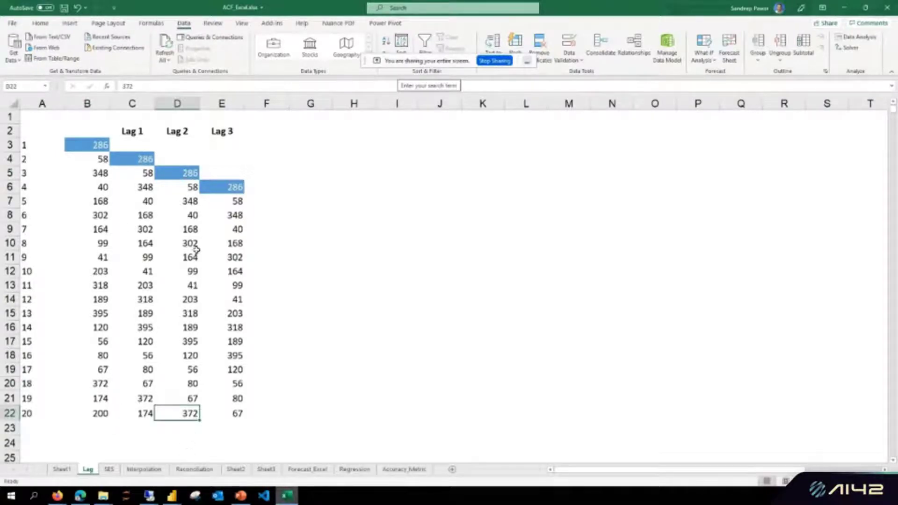
# Step: In cell H12, calculate the correlation between the original series and Lag 1 with =CORREL(B3:B22,C3:C22)
pyautogui.click(356, 271)
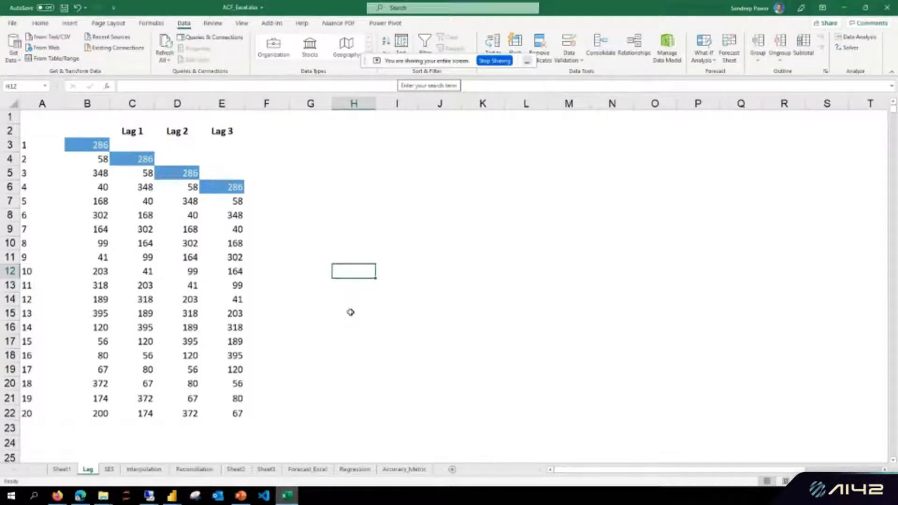
pyautogui.write('=corre')
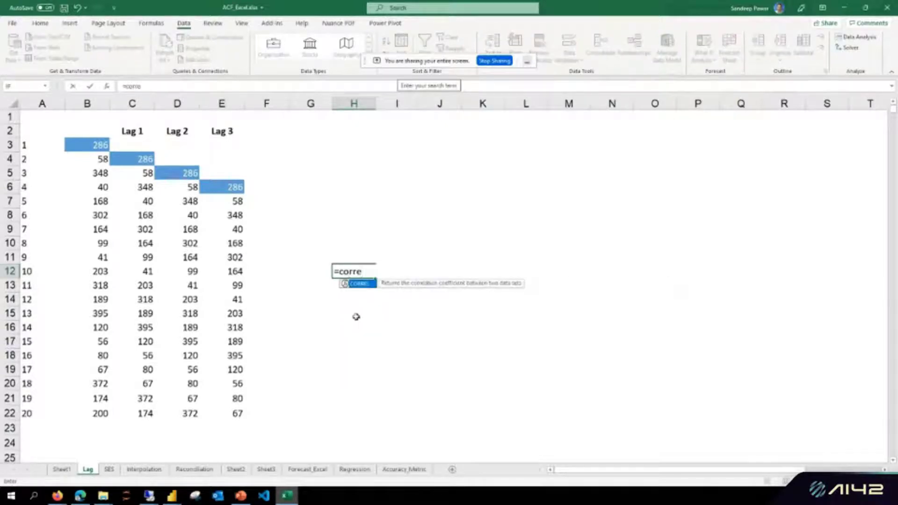
pyautogui.press('Tab')
pyautogui.moveTo(104, 140); pyautogui.dragTo(95, 411)
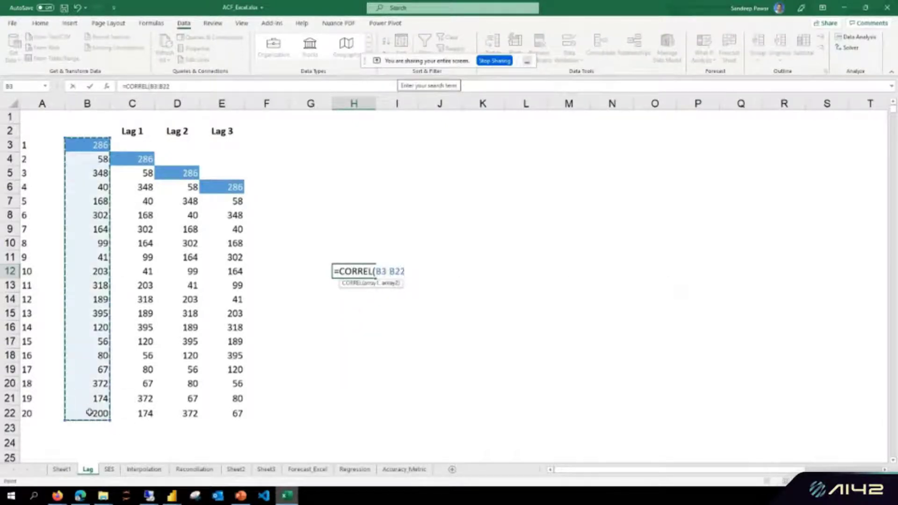
pyautogui.write(',')
pyautogui.moveTo(144, 138); pyautogui.dragTo(138, 402)
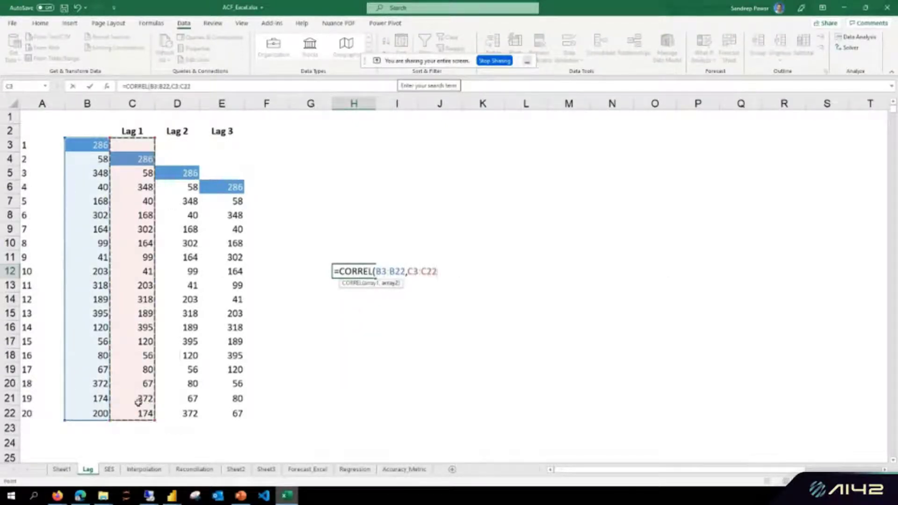
pyautogui.press('Return')
pyautogui.click(350, 271)
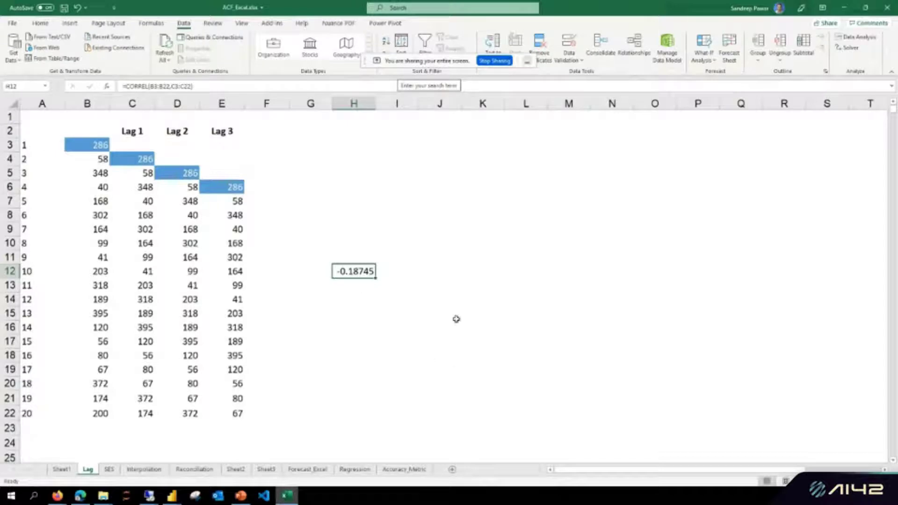
pyautogui.click(346, 310)
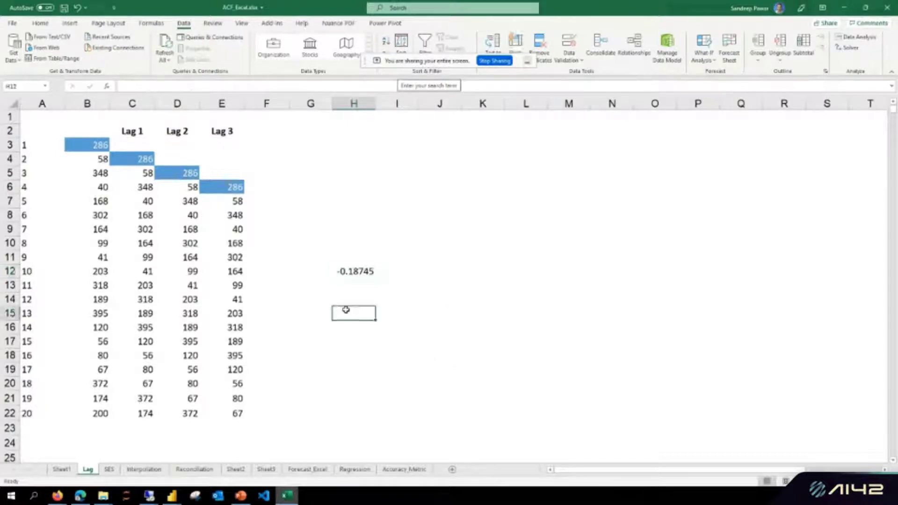
# Step: Open the SES sheet and select the hand-drawn diagram of the α weights beside the Weights chart
pyautogui.click(106, 471)
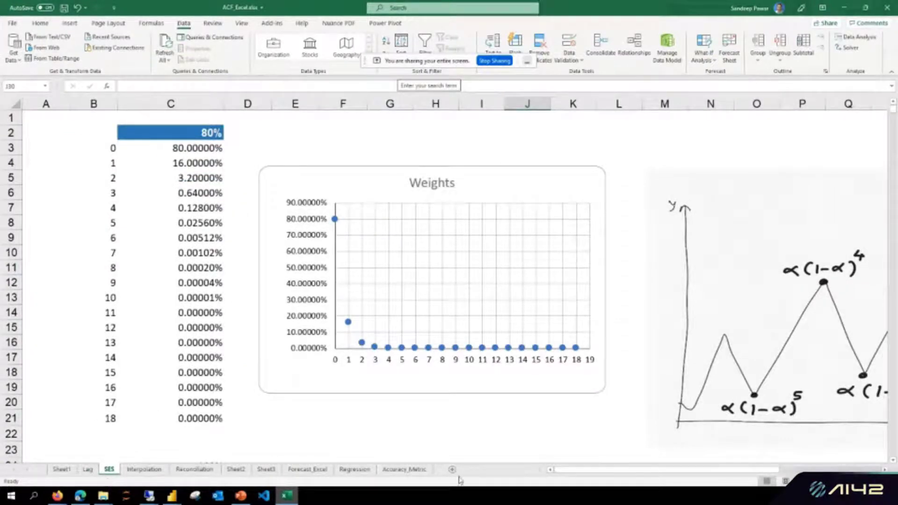
pyautogui.moveTo(584, 474); pyautogui.dragTo(685, 475)
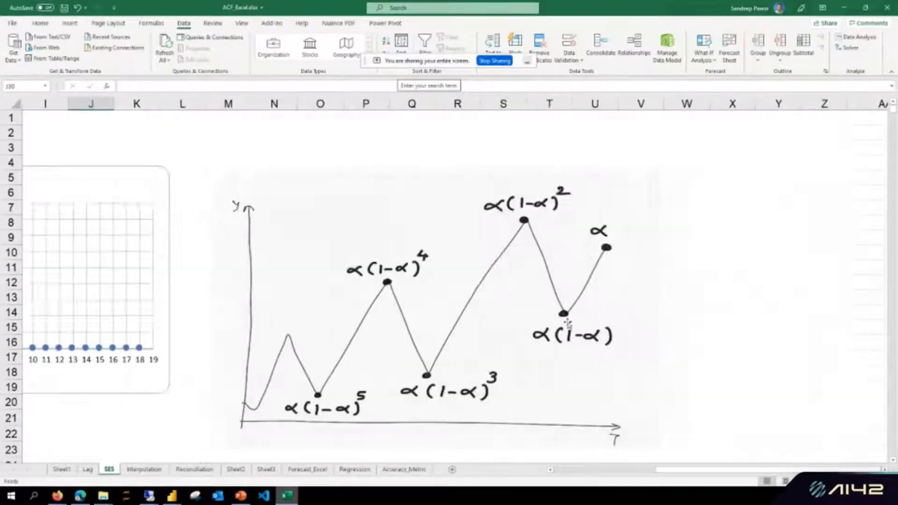
pyautogui.scroll(-1, 517, 266)
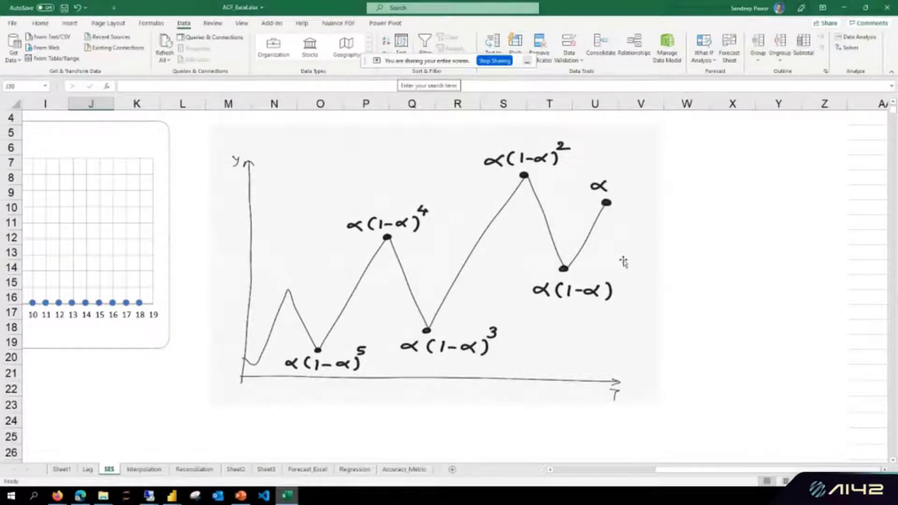
pyautogui.click(614, 219)
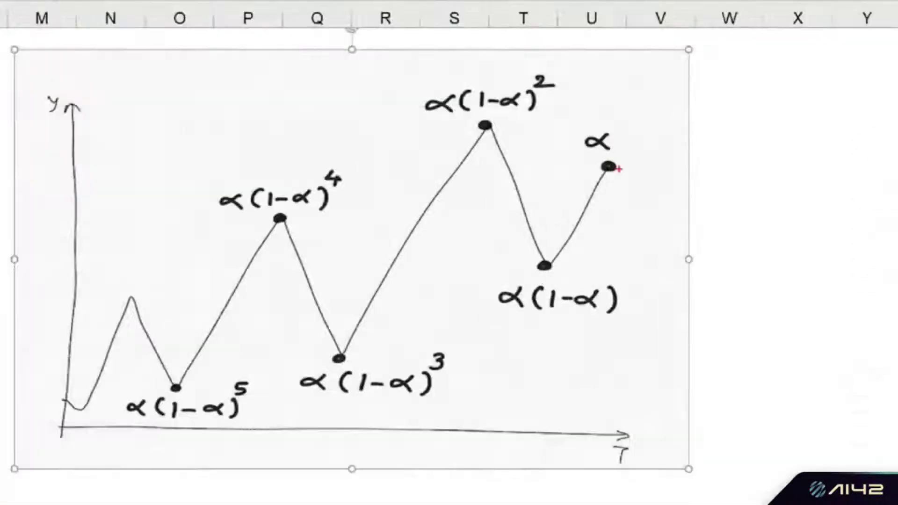
# Step: Mark the newest point and circle its α on the diagram, and handwrite 0.8 and 0.8 (0.2) as the two latest weights
pyautogui.moveTo(622, 226); pyautogui.dragTo(607, 204)
pyautogui.moveTo(617, 165); pyautogui.dragTo(733, 124)
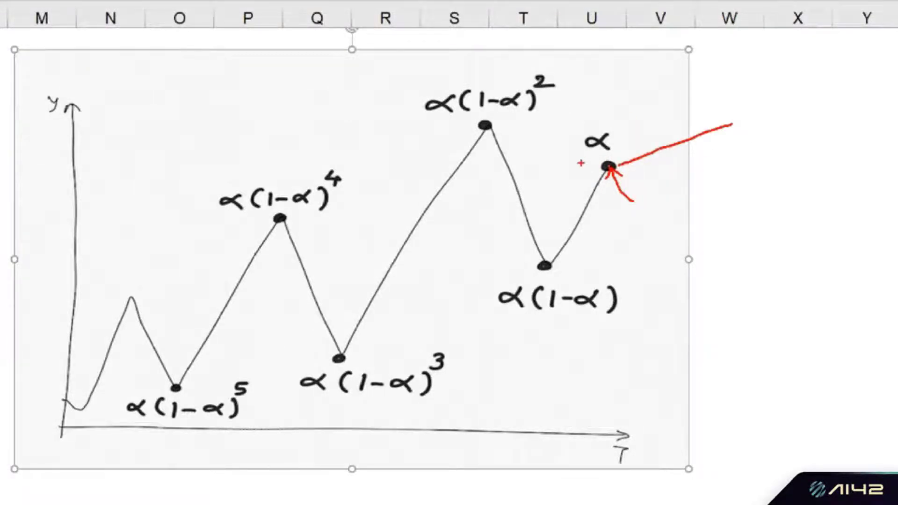
pyautogui.moveTo(577, 171)
pyautogui.mouseDown()
pyautogui.moveTo(608, 163)
pyautogui.moveTo(594, 116)
pyautogui.moveTo(579, 186)
pyautogui.moveTo(606, 165)
pyautogui.mouseUp()
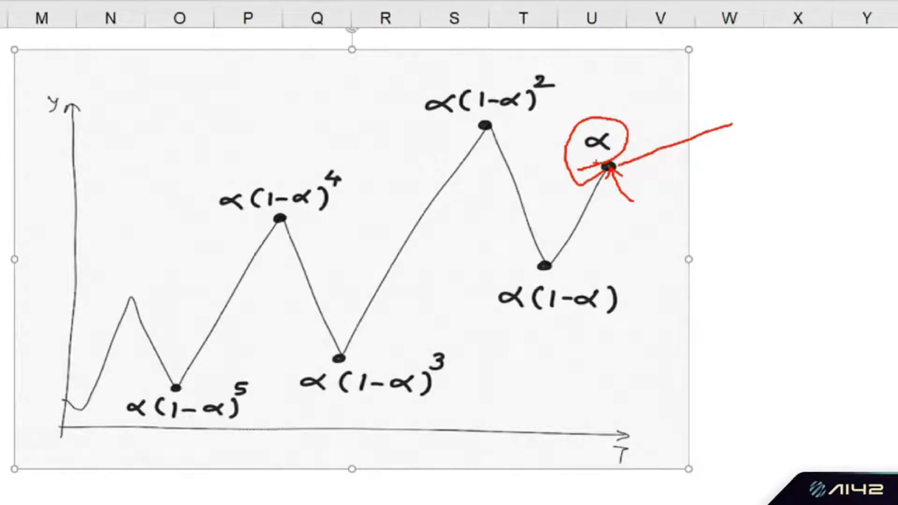
pyautogui.moveTo(686, 176)
pyautogui.mouseDown()
pyautogui.moveTo(687, 190)
pyautogui.moveTo(704, 179)
pyautogui.moveTo(681, 172)
pyautogui.moveTo(732, 198)
pyautogui.moveTo(735, 169)
pyautogui.mouseUp()
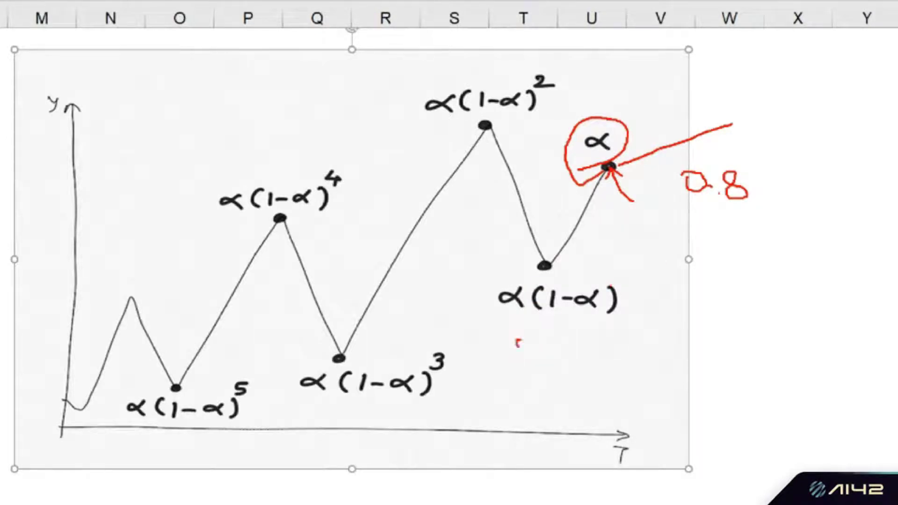
pyautogui.moveTo(517, 342)
pyautogui.mouseDown()
pyautogui.moveTo(549, 341)
pyautogui.moveTo(582, 361)
pyautogui.moveTo(588, 349)
pyautogui.moveTo(609, 346)
pyautogui.moveTo(610, 368)
pyautogui.mouseUp()
pyautogui.click(532, 342)
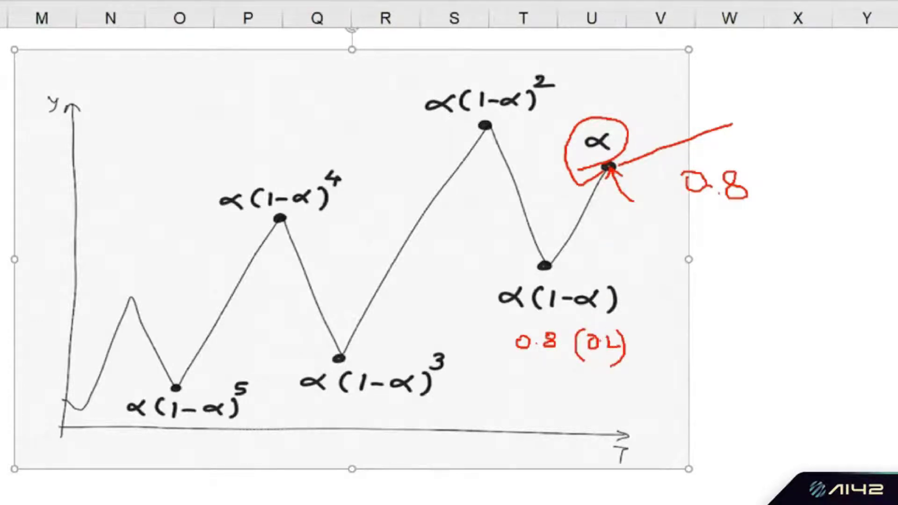
# Step: Handwrite the worked example 1000 = 800 and 800×0.16 beside the diagram, mark the older weights' exponents, and clear the markings
pyautogui.moveTo(625, 205)
pyautogui.mouseDown()
pyautogui.moveTo(628, 231)
pyautogui.moveTo(639, 216)
pyautogui.moveTo(655, 215)
pyautogui.moveTo(667, 229)
pyautogui.moveTo(673, 221)
pyautogui.moveTo(717, 228)
pyautogui.moveTo(699, 239)
pyautogui.moveTo(790, 224)
pyautogui.moveTo(795, 231)
pyautogui.mouseUp()
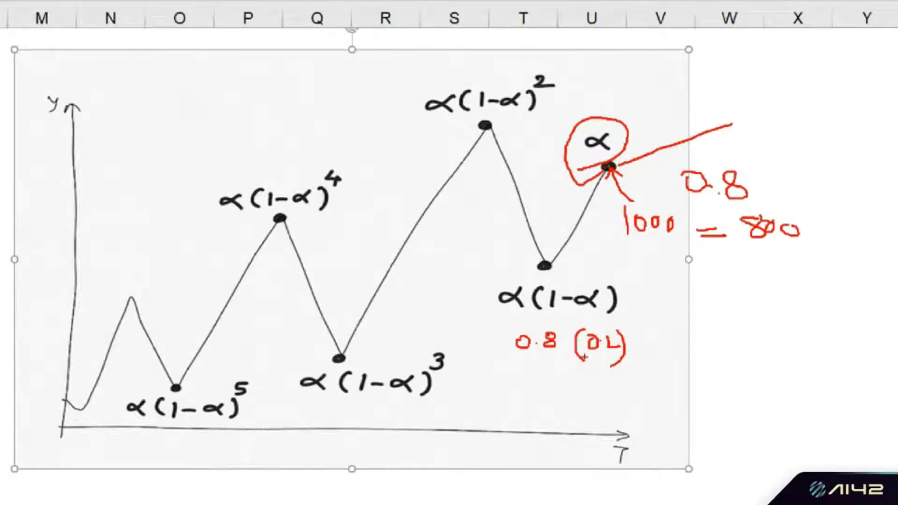
pyautogui.moveTo(602, 340); pyautogui.dragTo(603, 348)
pyautogui.moveTo(671, 324)
pyautogui.mouseDown()
pyautogui.moveTo(660, 343)
pyautogui.moveTo(669, 321)
pyautogui.mouseUp()
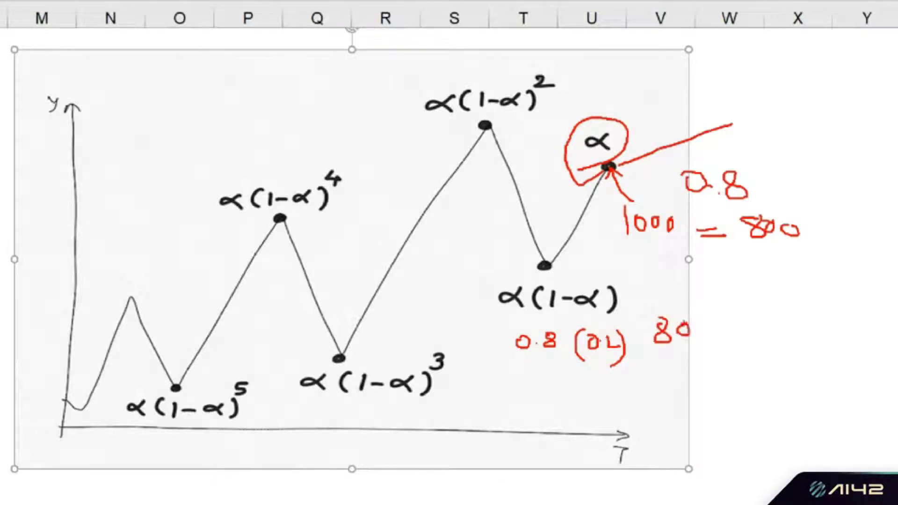
pyautogui.moveTo(697, 323); pyautogui.dragTo(739, 329)
pyautogui.moveTo(743, 322); pyautogui.dragTo(743, 330)
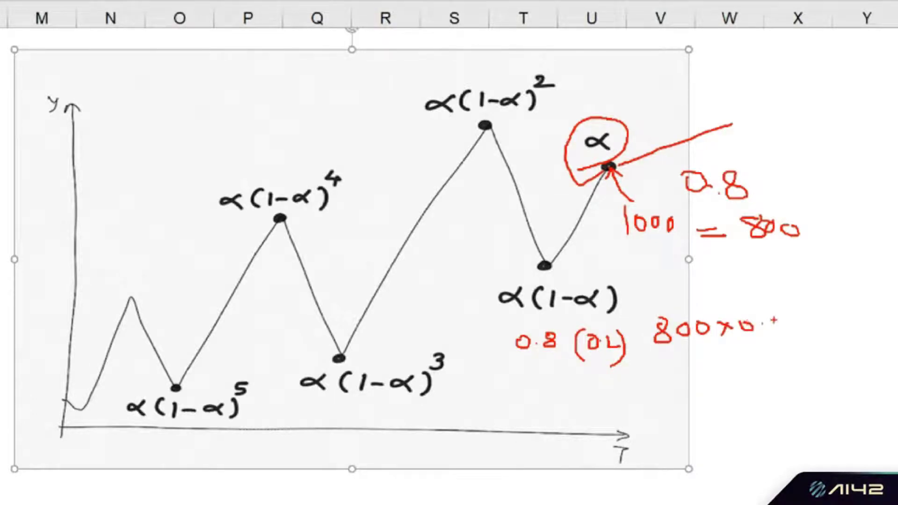
pyautogui.moveTo(777, 317)
pyautogui.mouseDown()
pyautogui.moveTo(777, 336)
pyautogui.moveTo(797, 321)
pyautogui.mouseUp()
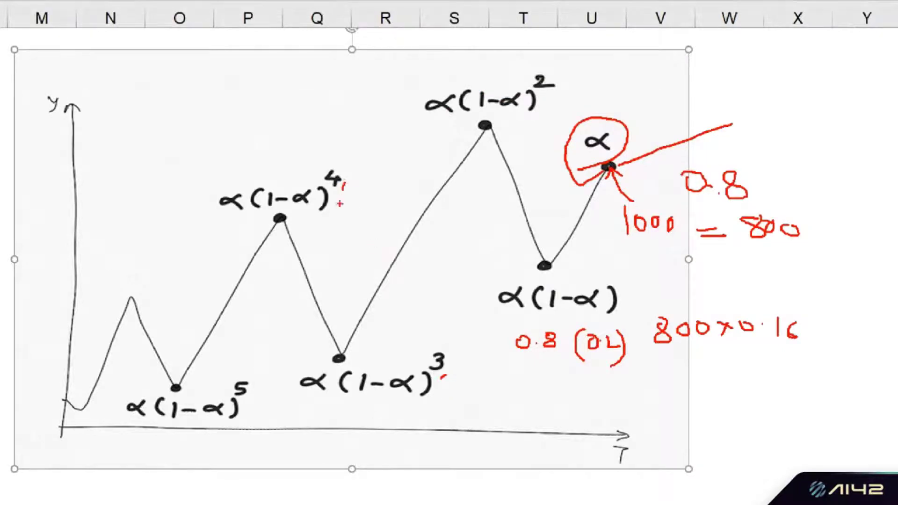
pyautogui.moveTo(251, 392); pyautogui.dragTo(249, 403)
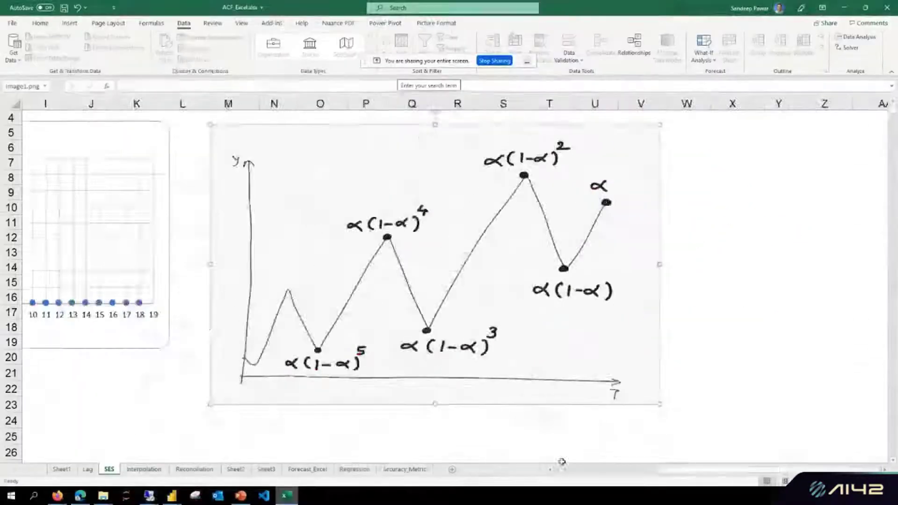
# Step: Compare the 80% smoothing weight in C2 and its decaying weights table with the α diagram on the SES sheet
pyautogui.hscroll(-5, 211, 143)
pyautogui.scroll(1, 212, 142)
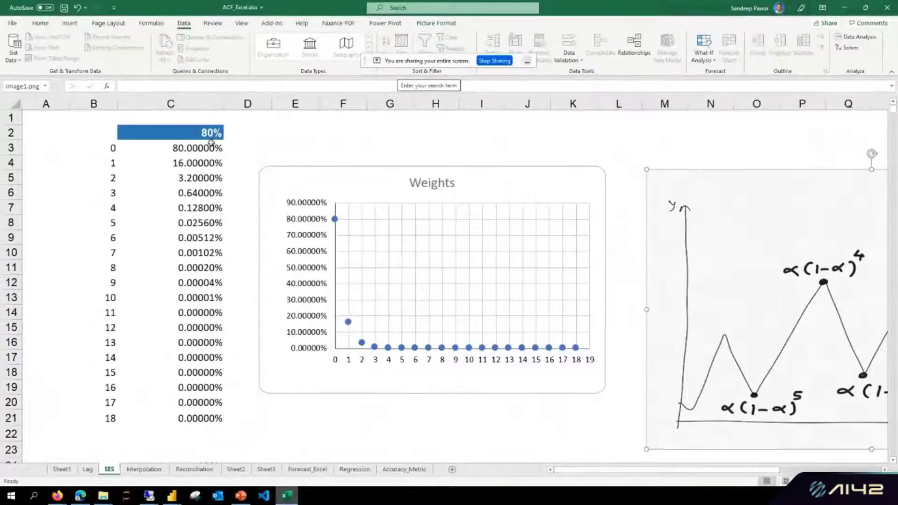
pyautogui.click(212, 137)
pyautogui.hscroll(5, 600, 456)
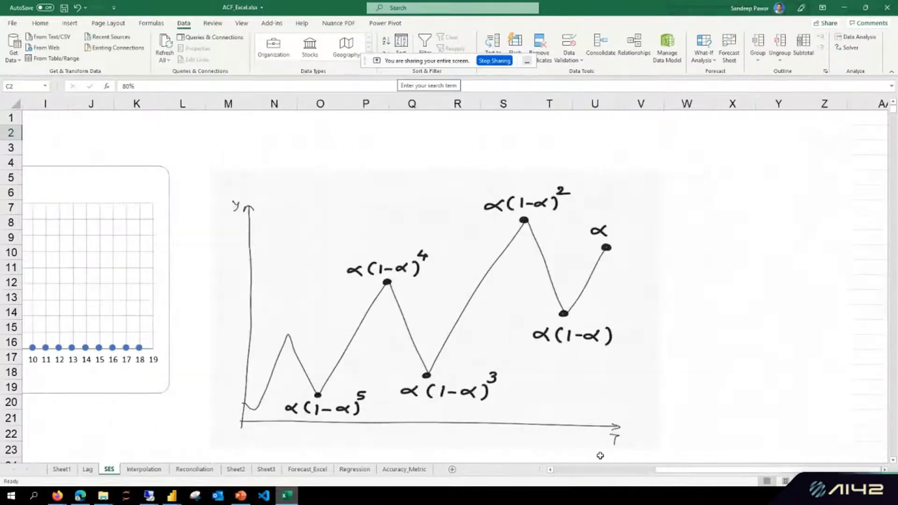
pyautogui.hscroll(-5, 600, 456)
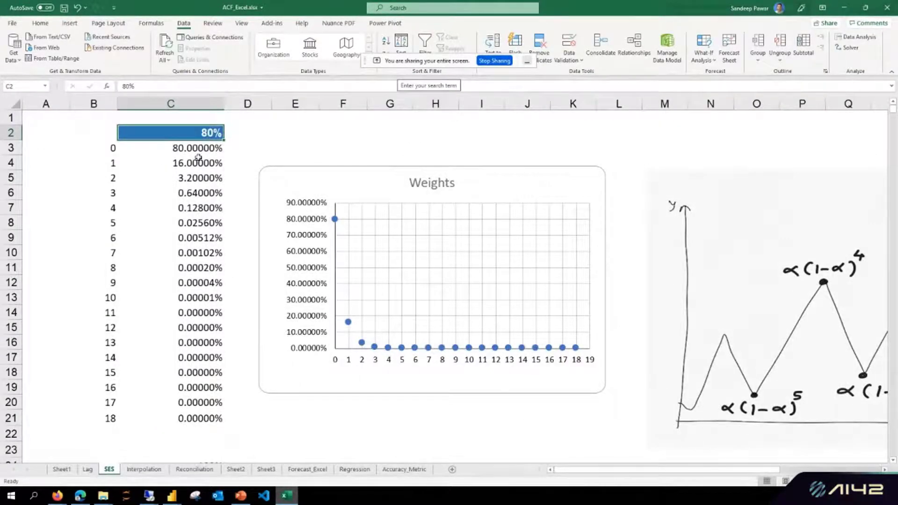
# Step: Select the weights in C3:C21, check them against the Weights chart, trace the decay curve over its points in red, and clear the tracing
pyautogui.moveTo(201, 147); pyautogui.dragTo(209, 417)
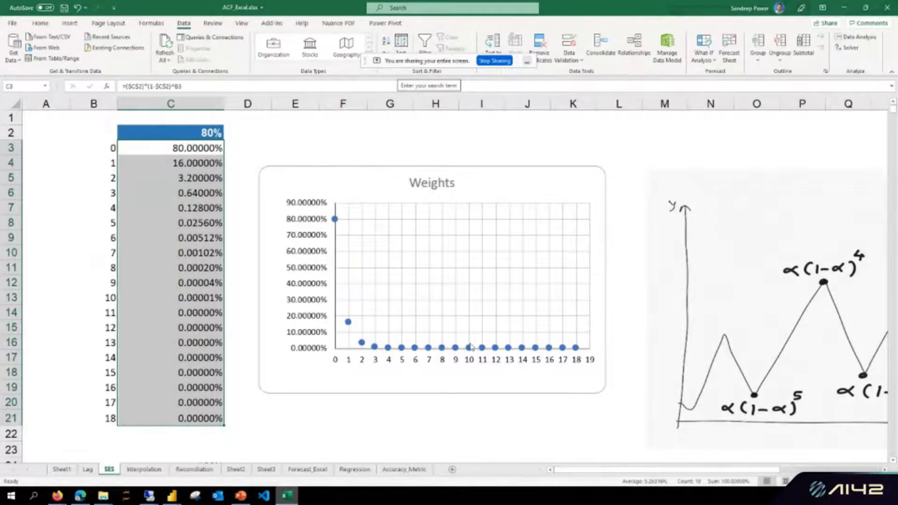
pyautogui.moveTo(335, 226)
pyautogui.click(198, 180)
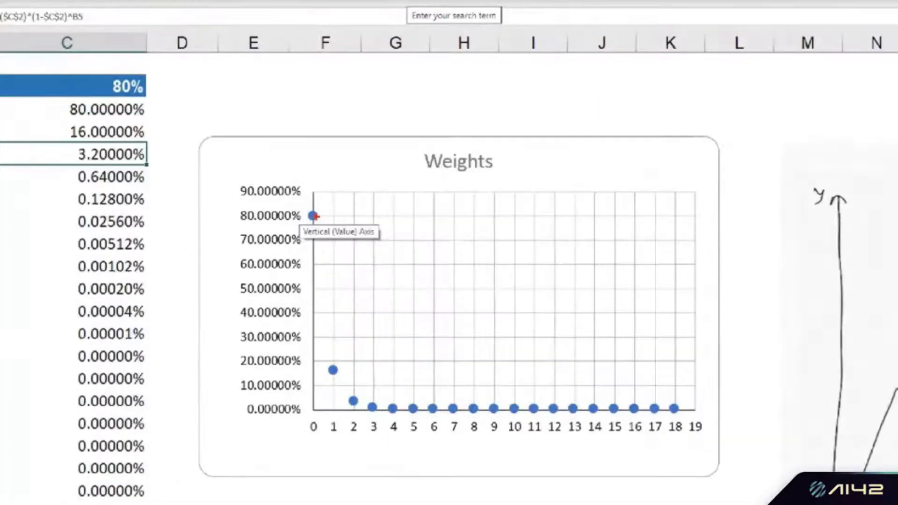
pyautogui.moveTo(334, 219); pyautogui.dragTo(355, 311)
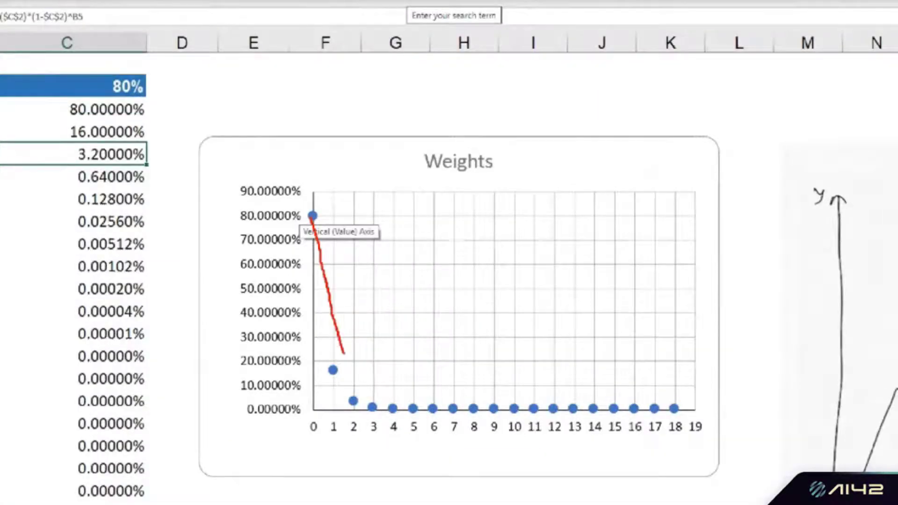
pyautogui.moveTo(344, 354)
pyautogui.mouseDown()
pyautogui.moveTo(453, 407)
pyautogui.moveTo(687, 419)
pyautogui.mouseUp()
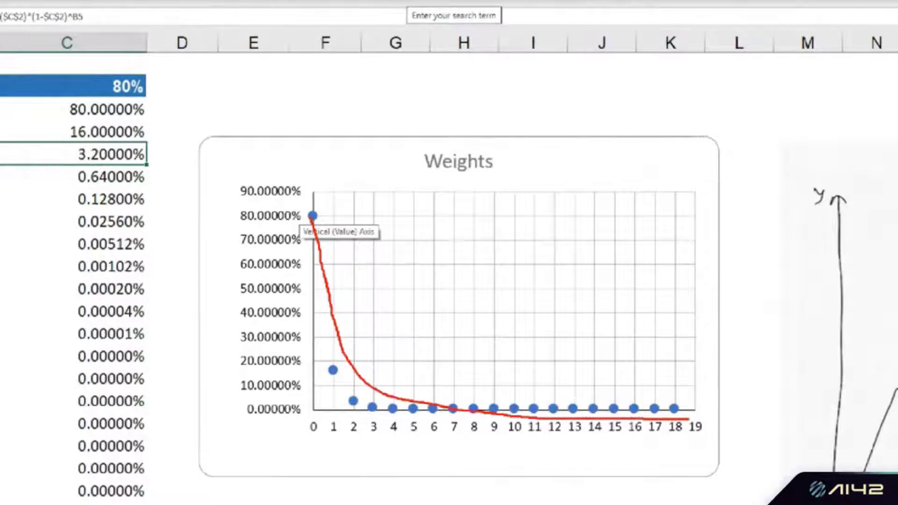
pyautogui.press('Escape')
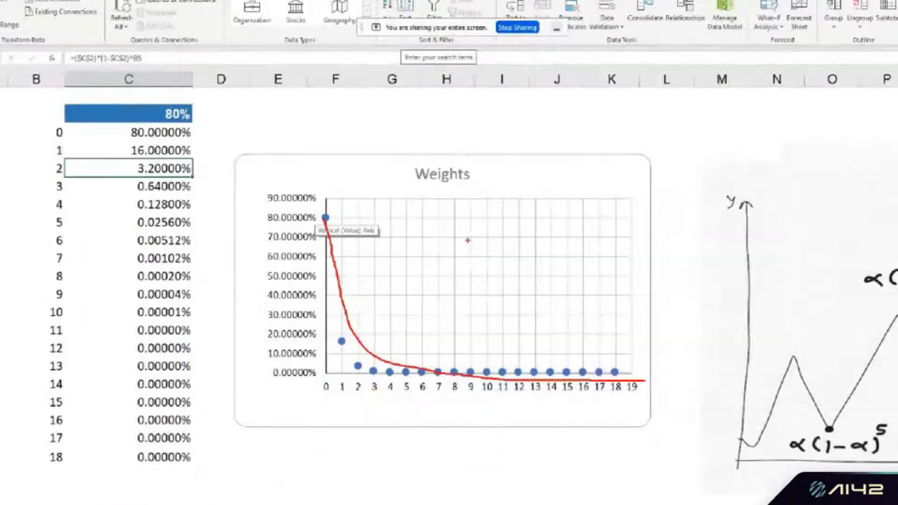
# Step: Set the smoothing weight in C2 to 0.25%
pyautogui.click(209, 133)
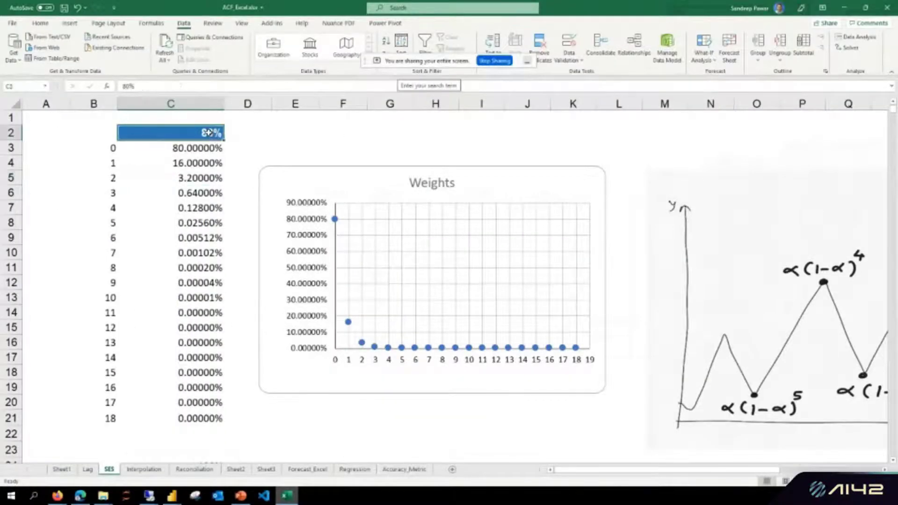
pyautogui.write('0')
pyautogui.press('Return')
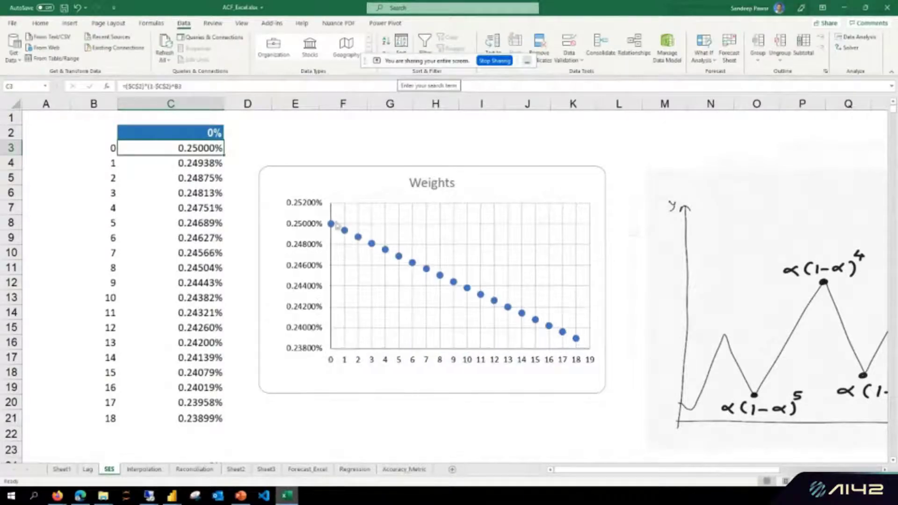
# Step: Try a smoothing weight of 0.50% in C2 and undo the change
pyautogui.click(206, 133)
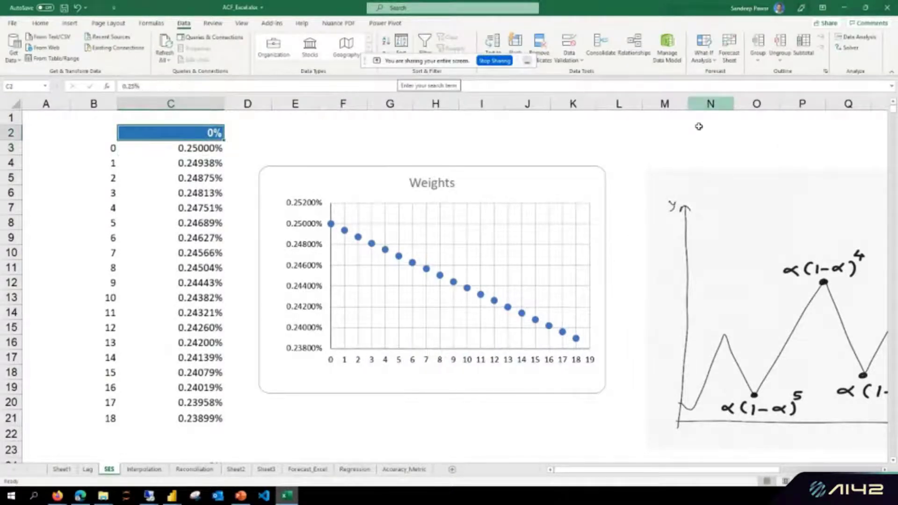
pyautogui.write('0.25')
pyautogui.press('BackSpace')
pyautogui.press('BackSpace')
pyautogui.write('50')
pyautogui.press('Return')
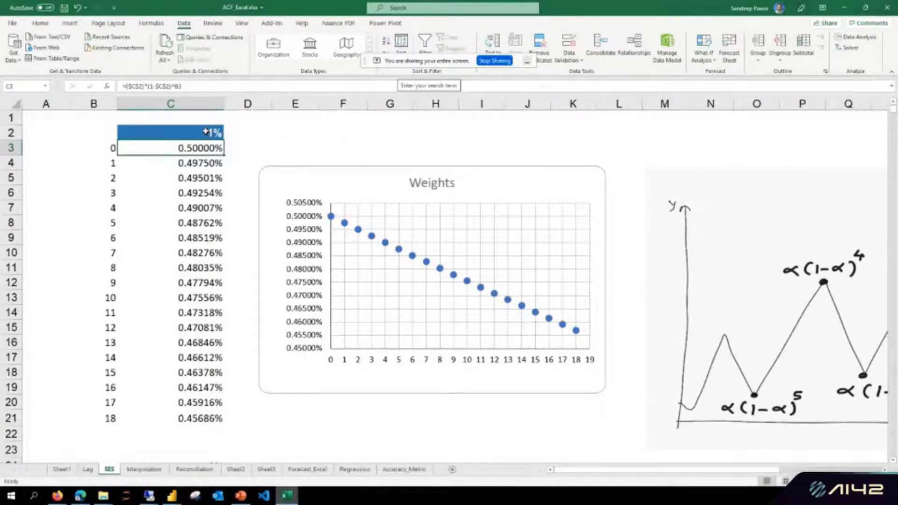
pyautogui.hotkey('ctrl', 'z')
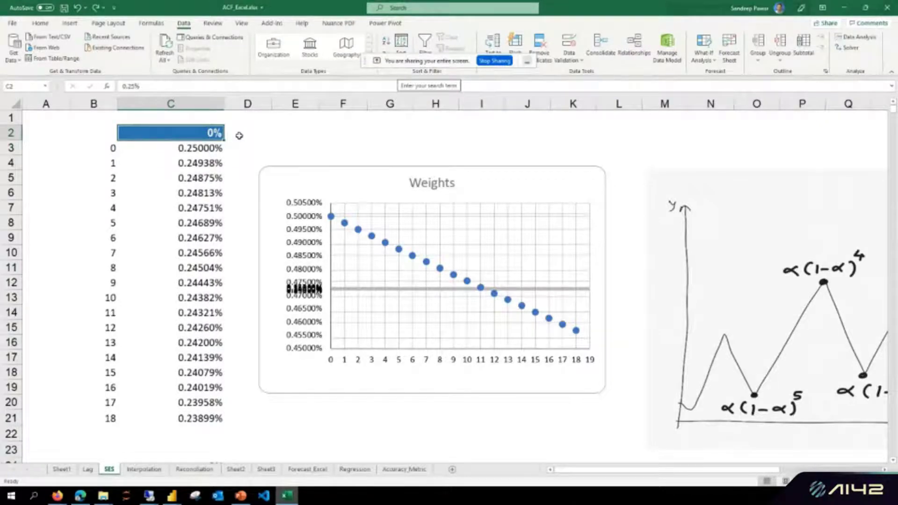
# Step: Try a smoothing weight of 0.80% in C2, undo it, and set the weight to 0.5%
pyautogui.hotkey('ctrl', 'y')
pyautogui.hotkey('ctrl', 'z')
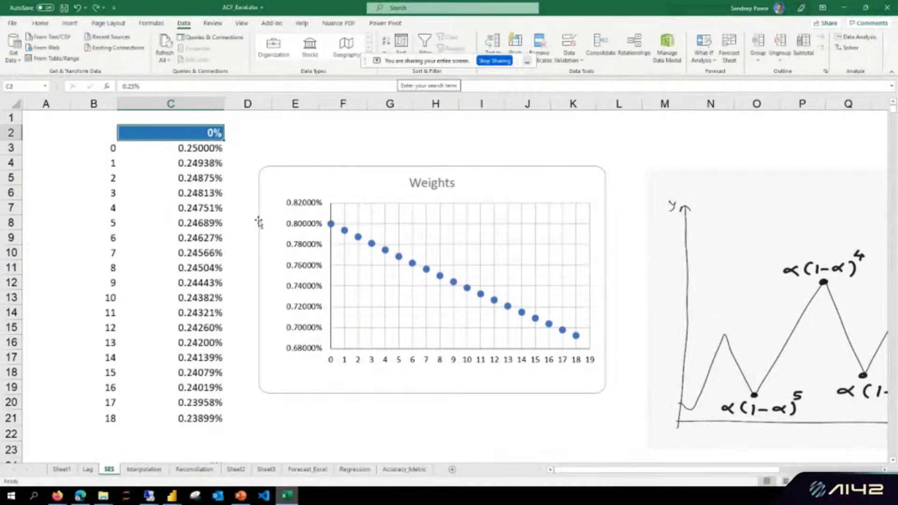
pyautogui.hotkey('ctrl', 'z')
pyautogui.write('0.5')
pyautogui.press('Return')
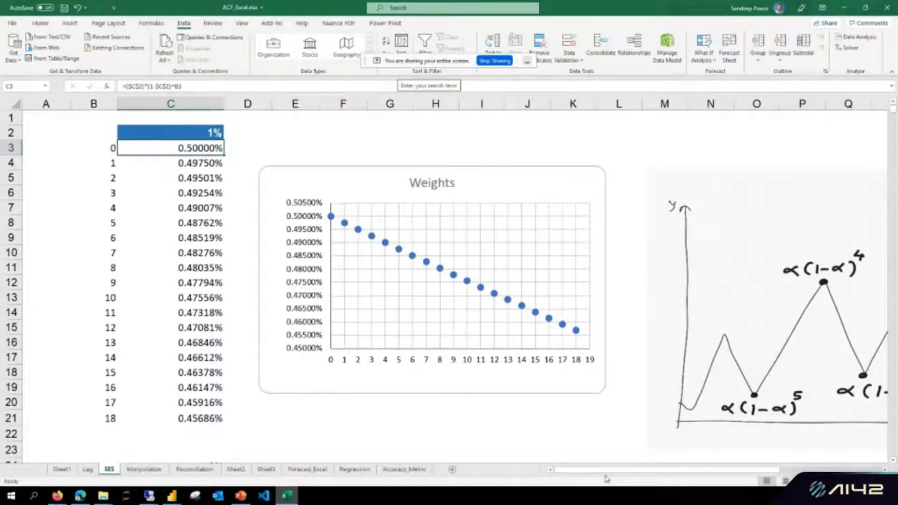
# Step: Compare the Weights chart with the hand-drawn α diagram, and switch to the Exponential Smoothing slide in PowerPoint
pyautogui.hscroll(4, 607, 478)
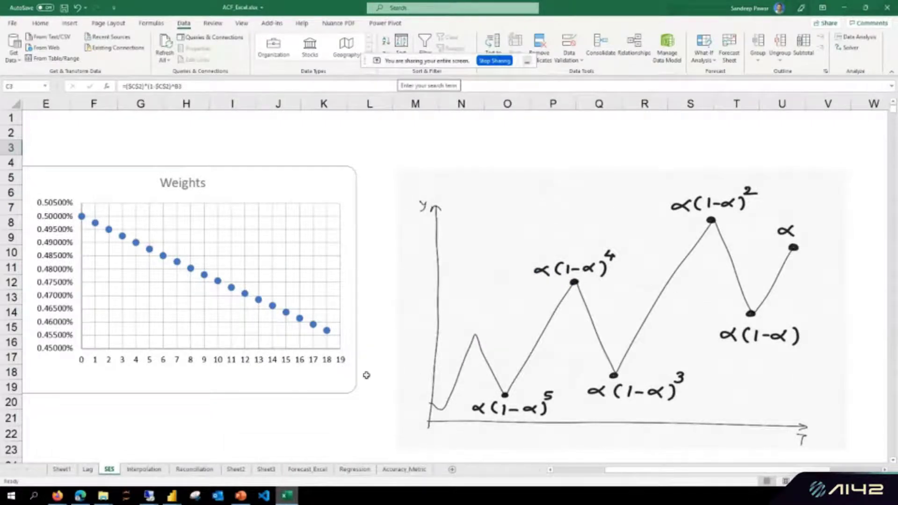
pyautogui.click(178, 498)
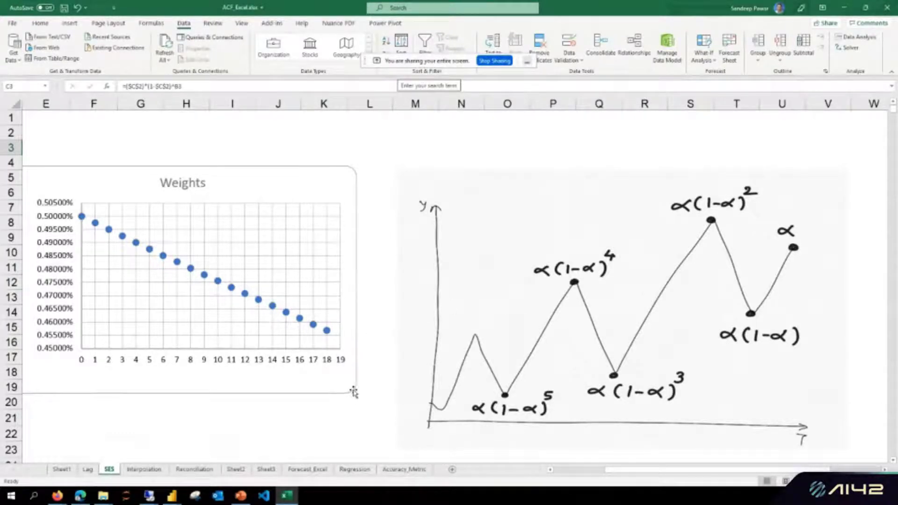
pyautogui.click(241, 495)
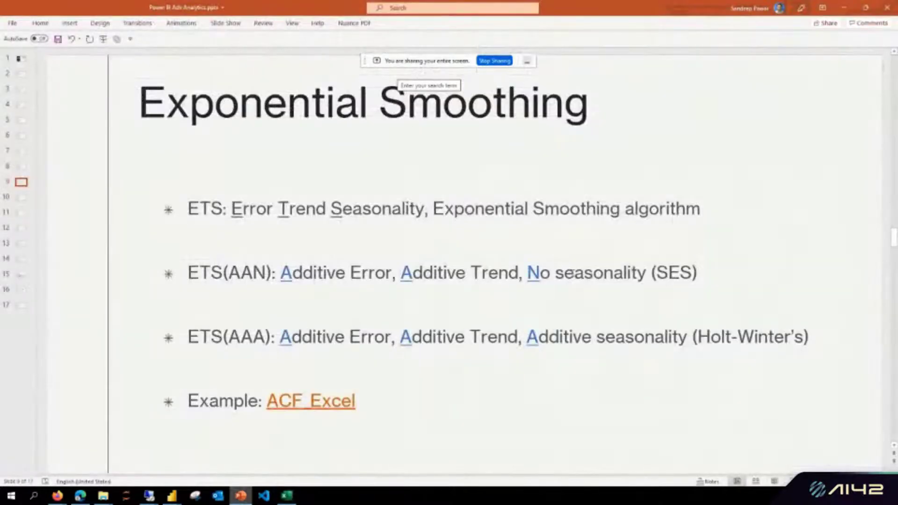